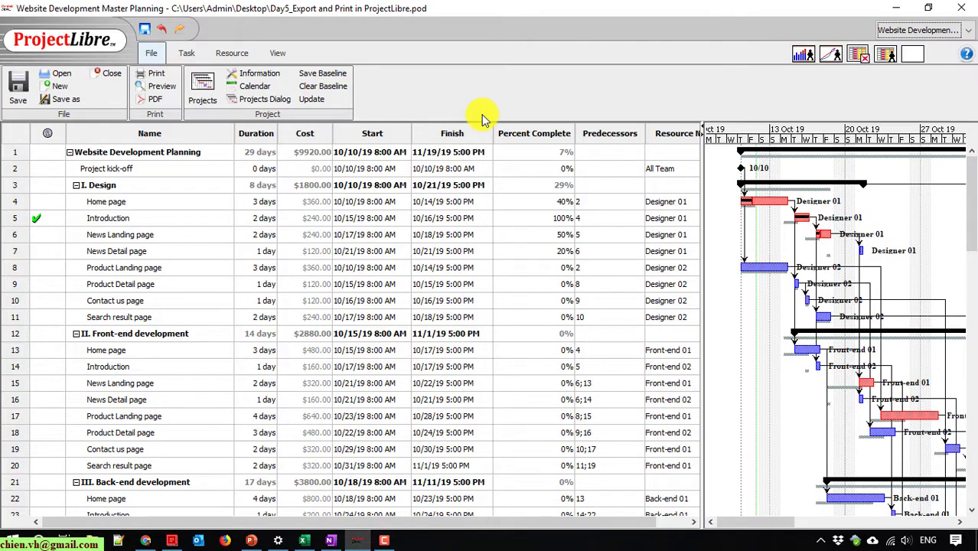
- Scroll across the Website Development Master Planning task table and timeline in the Gantt view
drag(469, 520, 596, 522)
drag(420, 508, 387, 521)
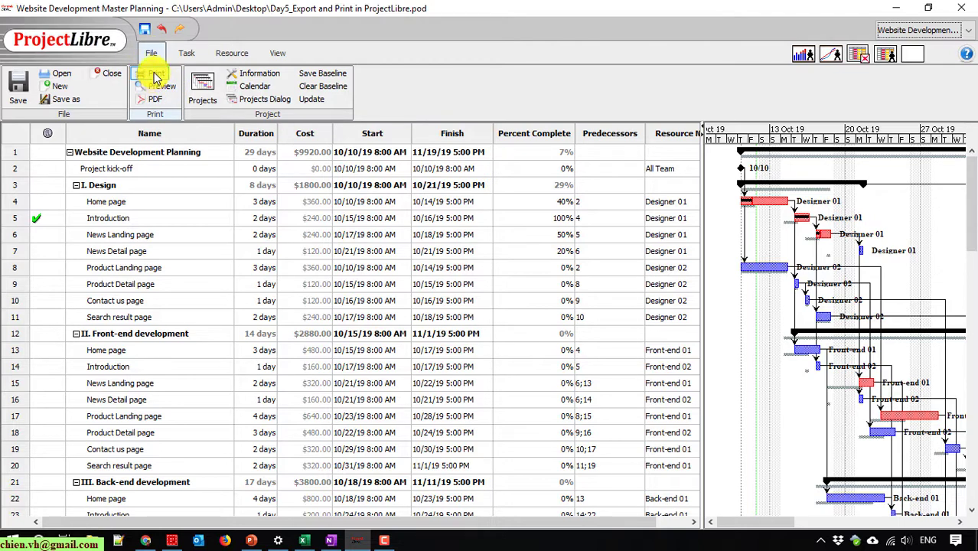
- Try the Print, Preview and PDF commands, closing each without printing or exporting
click(155, 77)
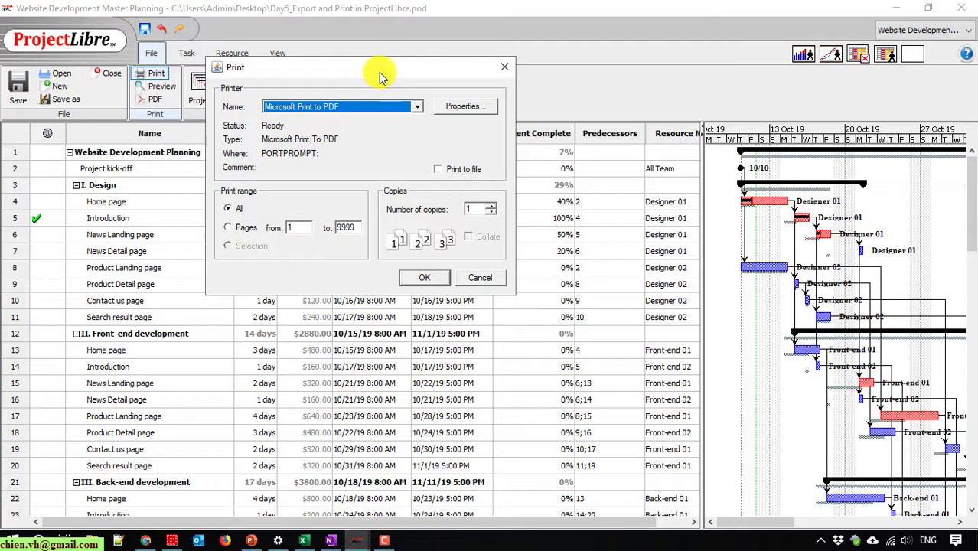
click(507, 68)
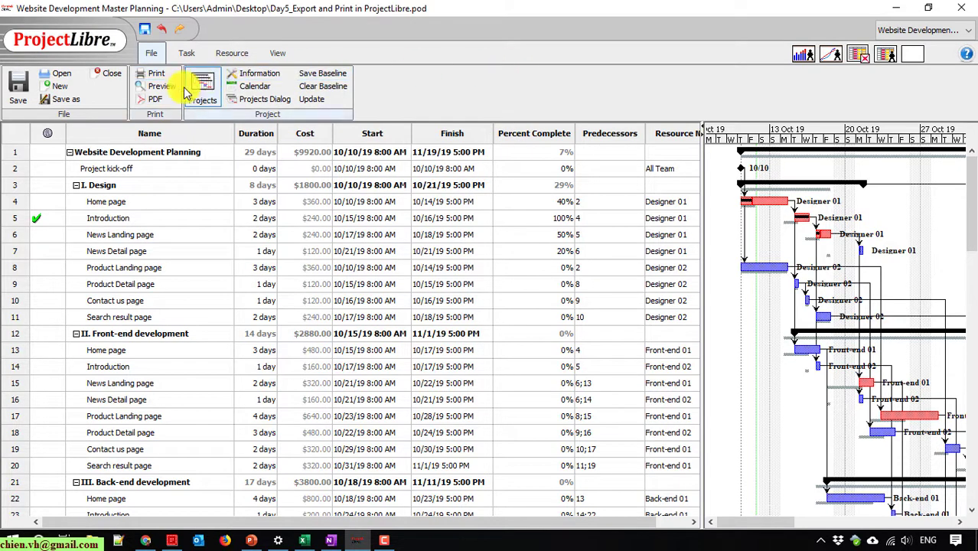
click(157, 85)
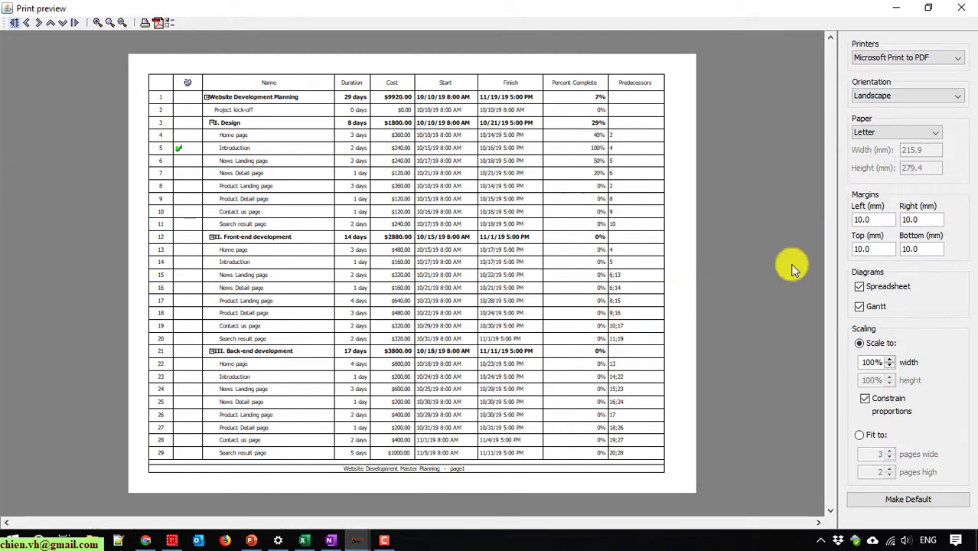
click(962, 8)
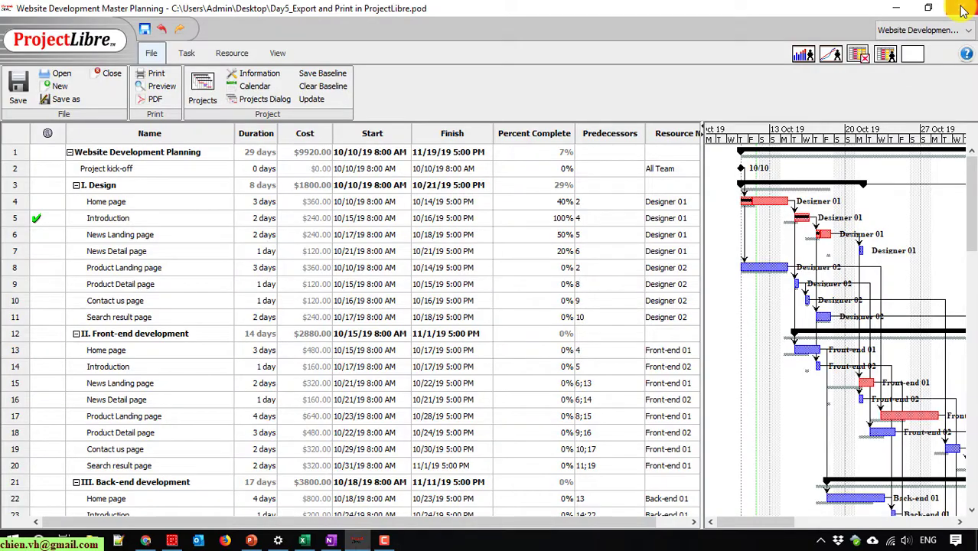
click(149, 104)
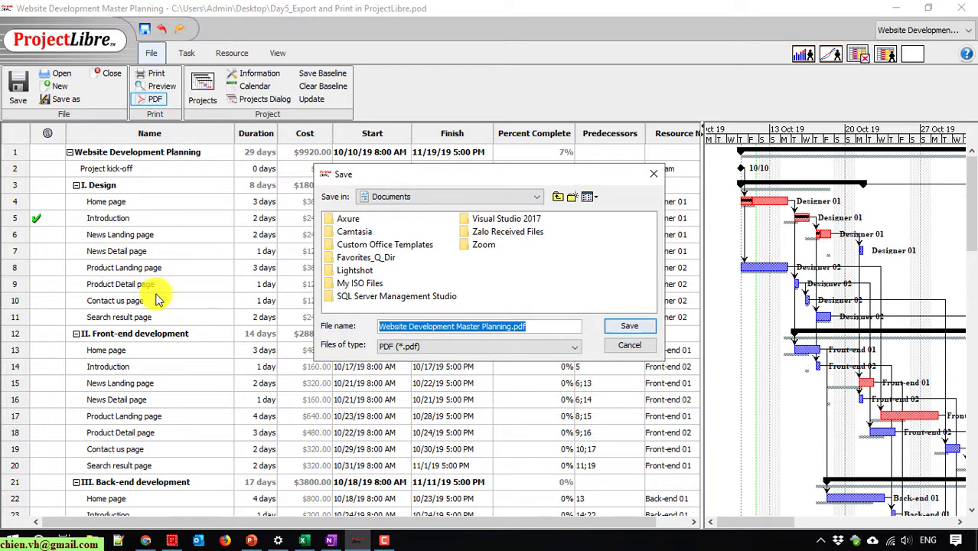
click(640, 344)
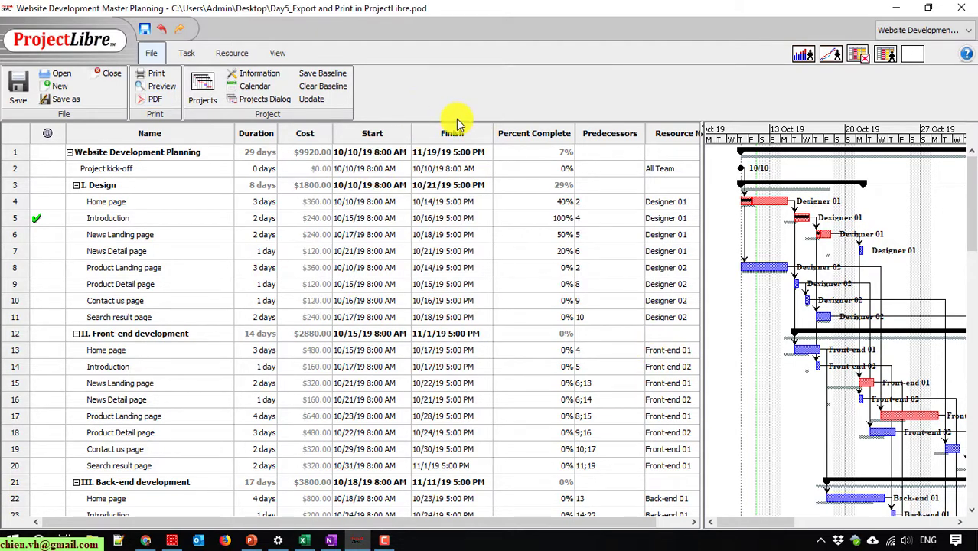
- Open the print preview and keep Microsoft Print to PDF as the printer
click(157, 89)
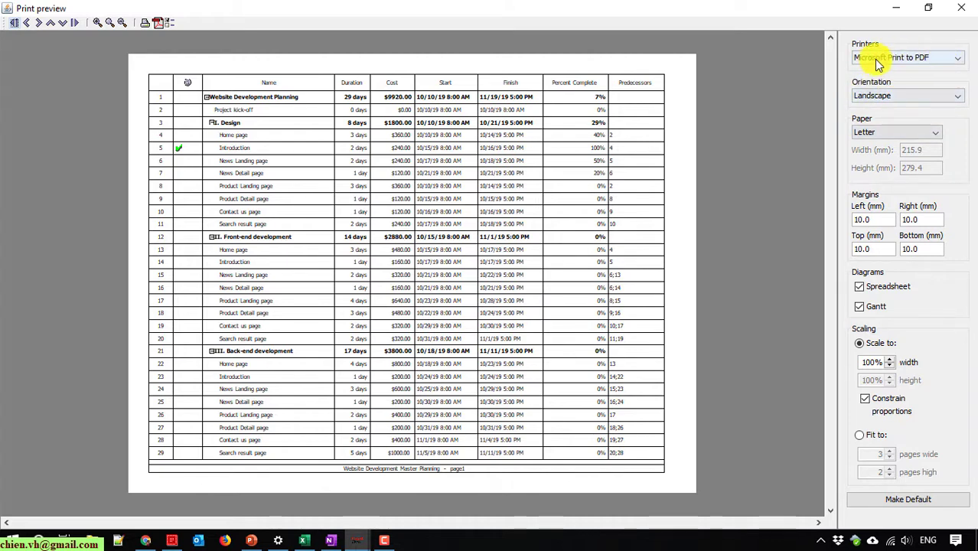
click(941, 64)
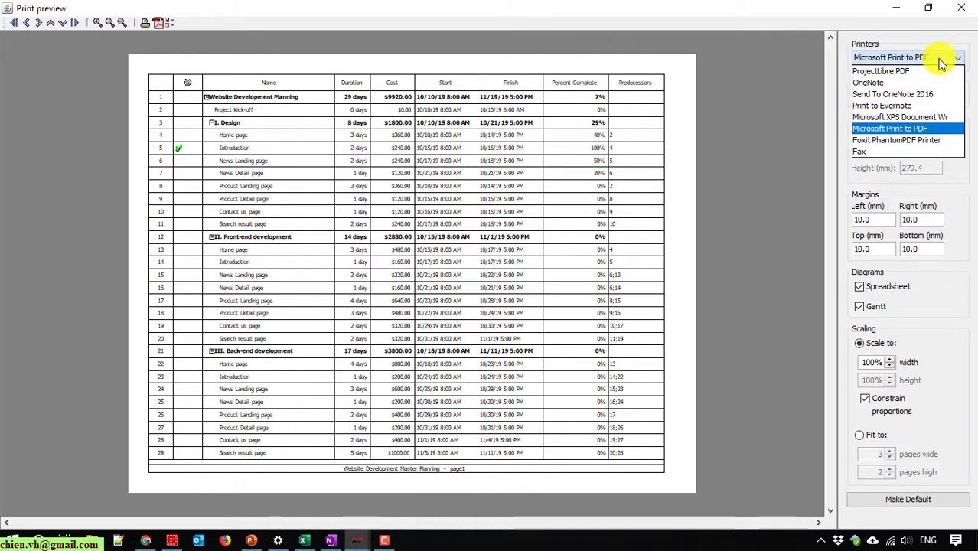
click(897, 44)
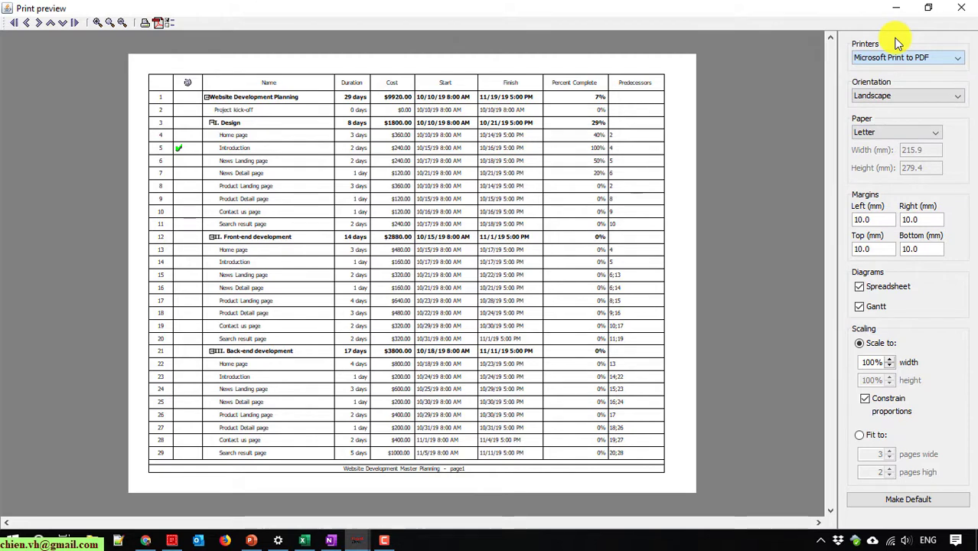
click(864, 61)
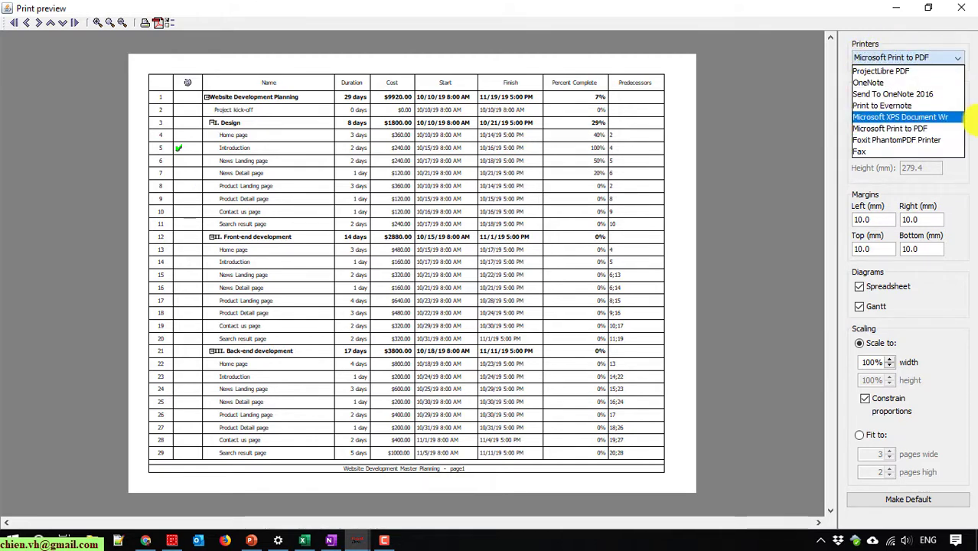
click(909, 37)
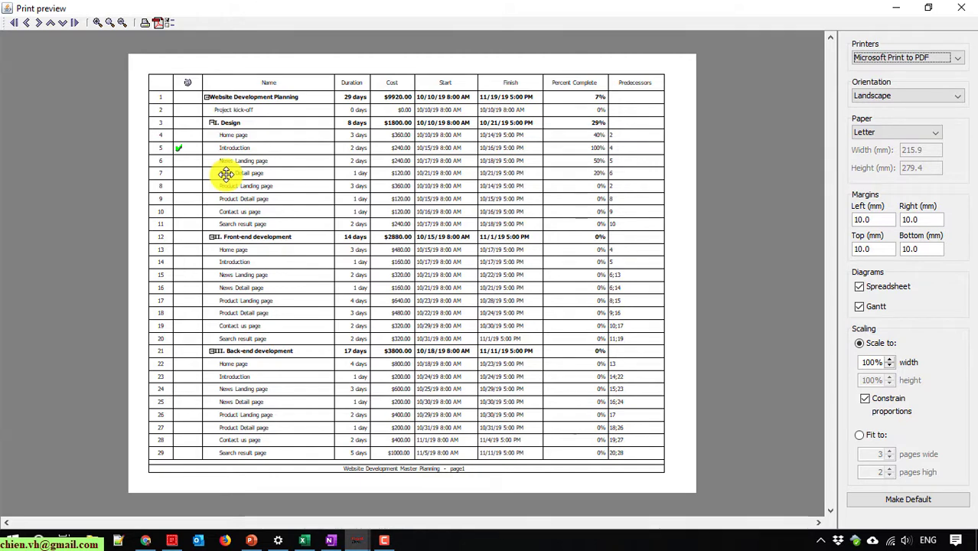
click(946, 98)
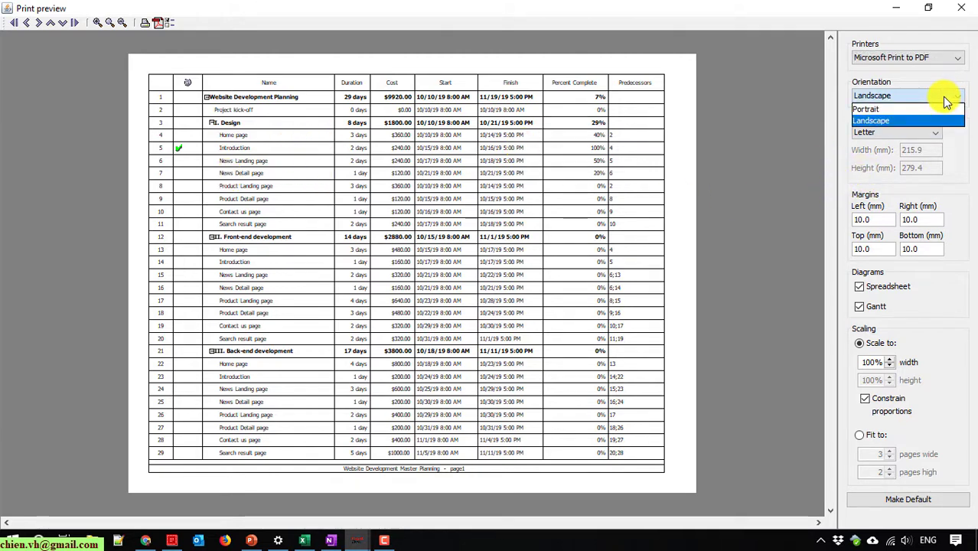
click(867, 109)
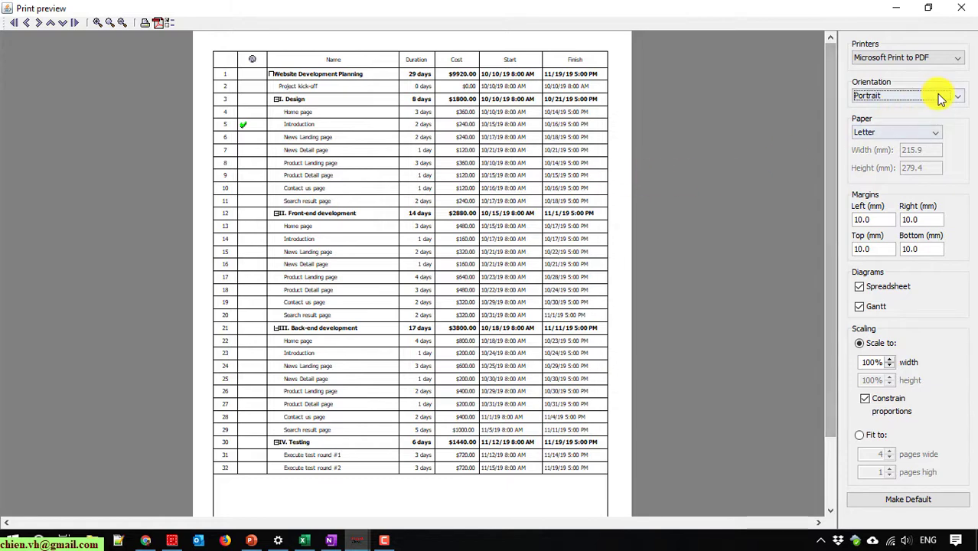
click(914, 98)
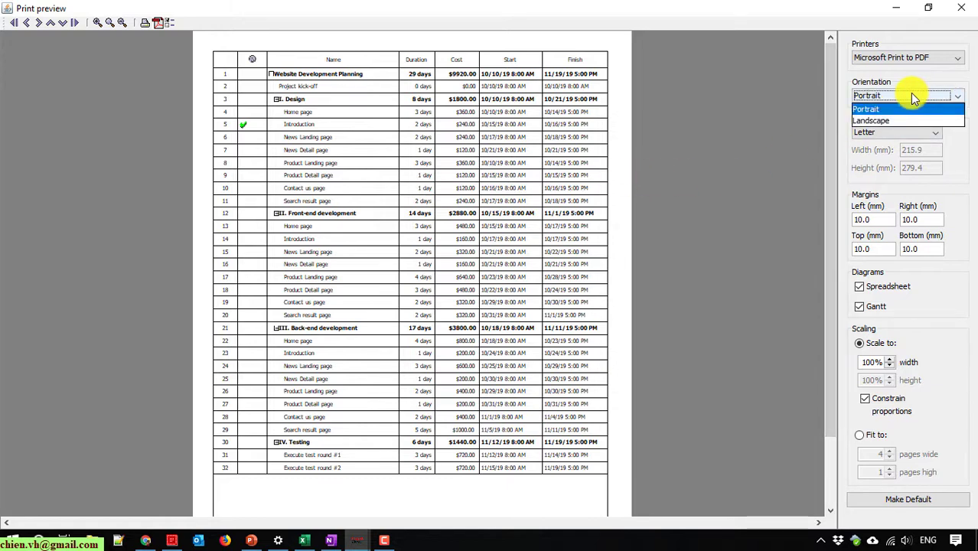
click(898, 123)
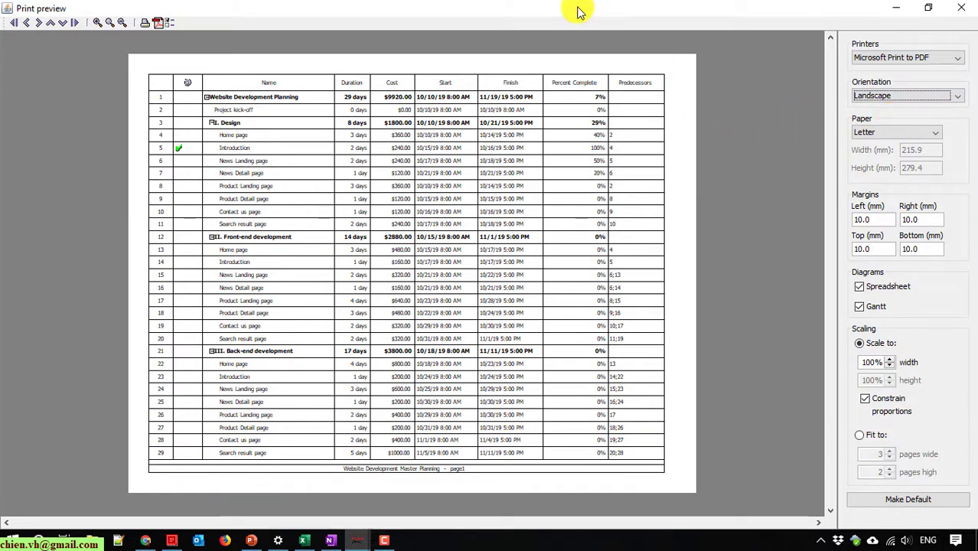
- Shrink and move the print preview aside, then dismiss a task dependency dialog without changes
drag(579, 7, 779, 360)
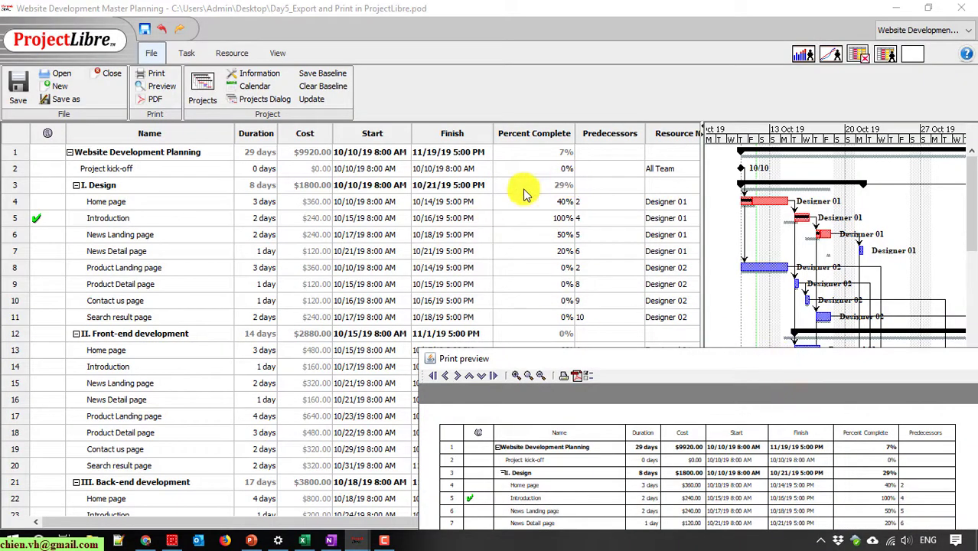
drag(709, 360, 395, 325)
click(485, 184)
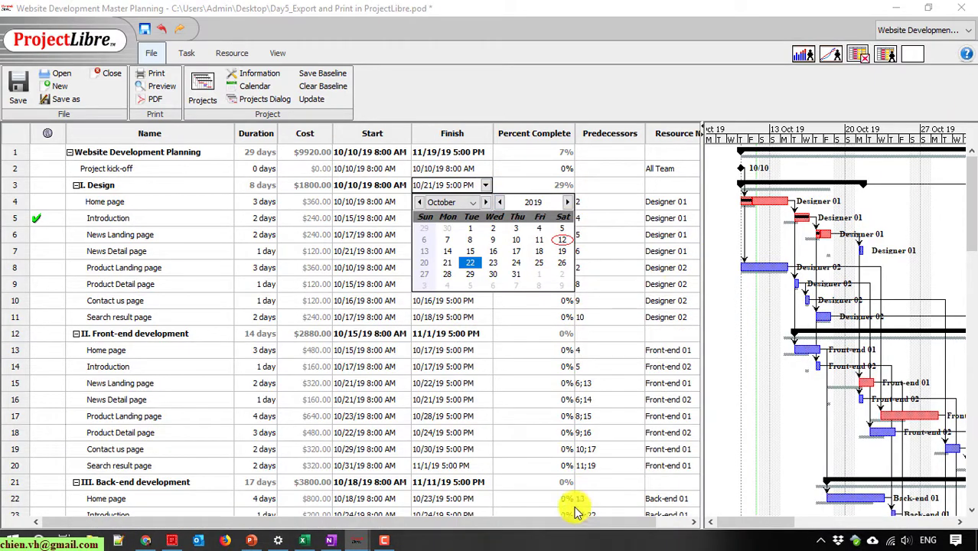
click(384, 541)
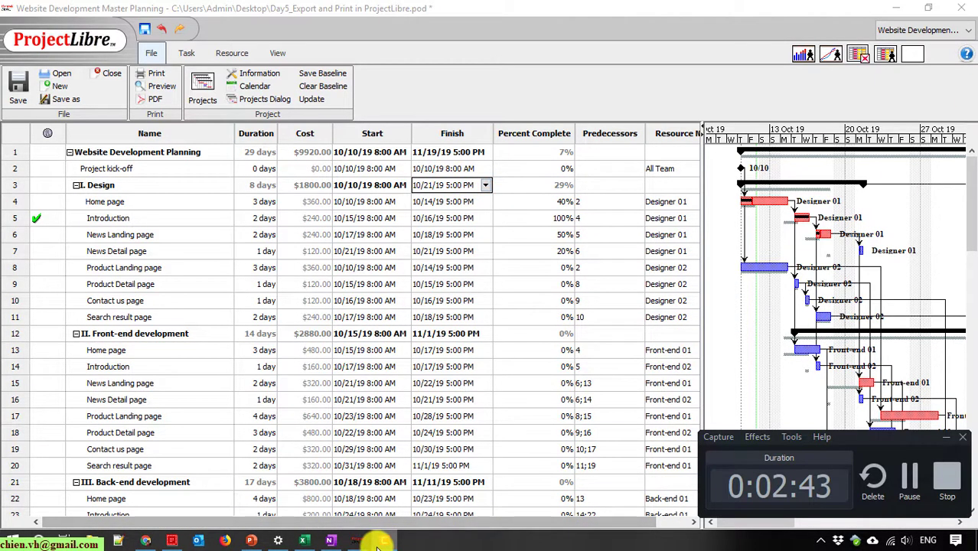
click(909, 476)
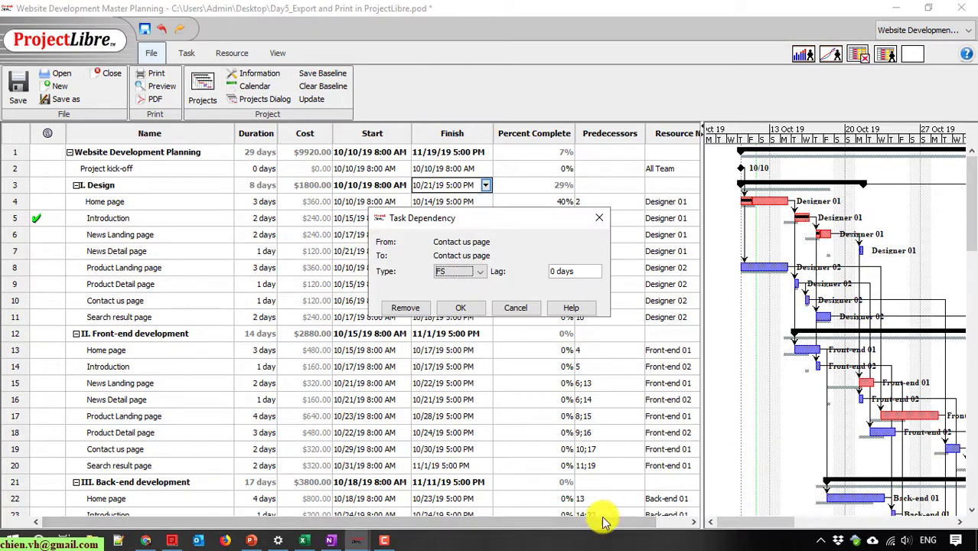
click(522, 309)
- Bring the print preview back to the front and maximize it to fill the screen
mouse_move(357, 539)
click(469, 492)
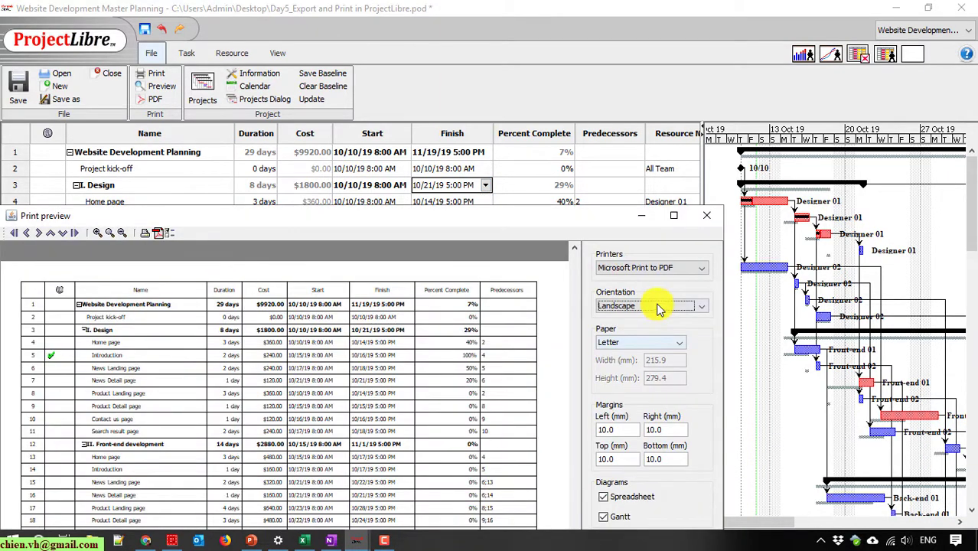
drag(563, 214, 687, 109)
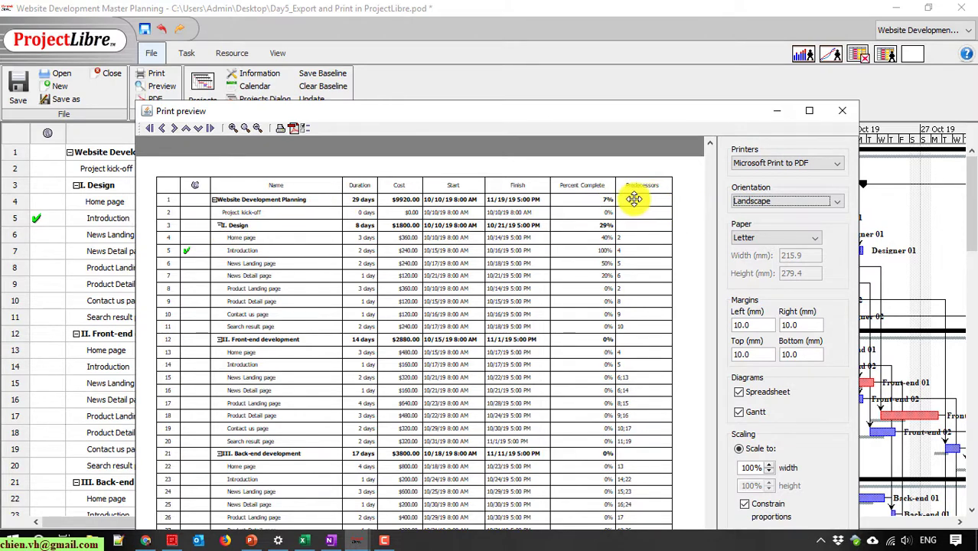
drag(721, 116, 658, 389)
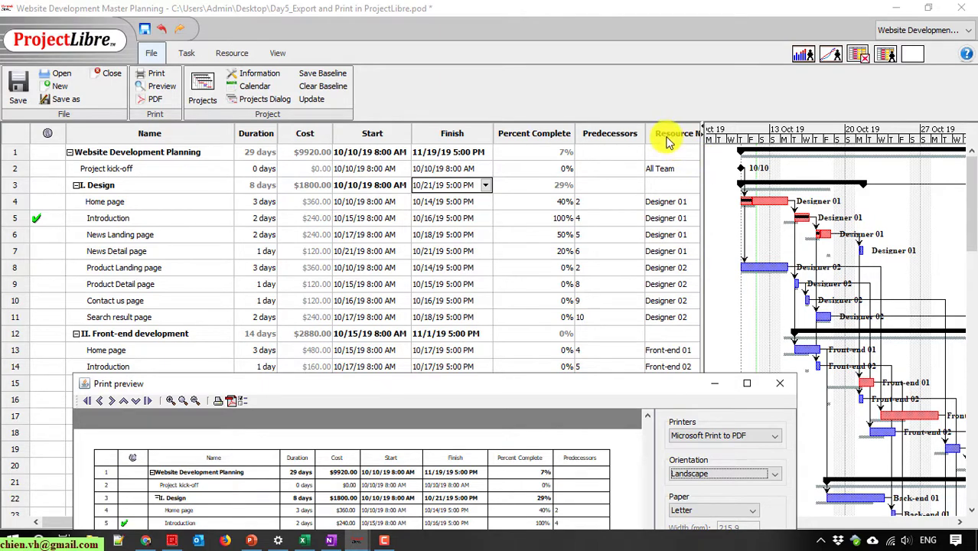
double_click(646, 384)
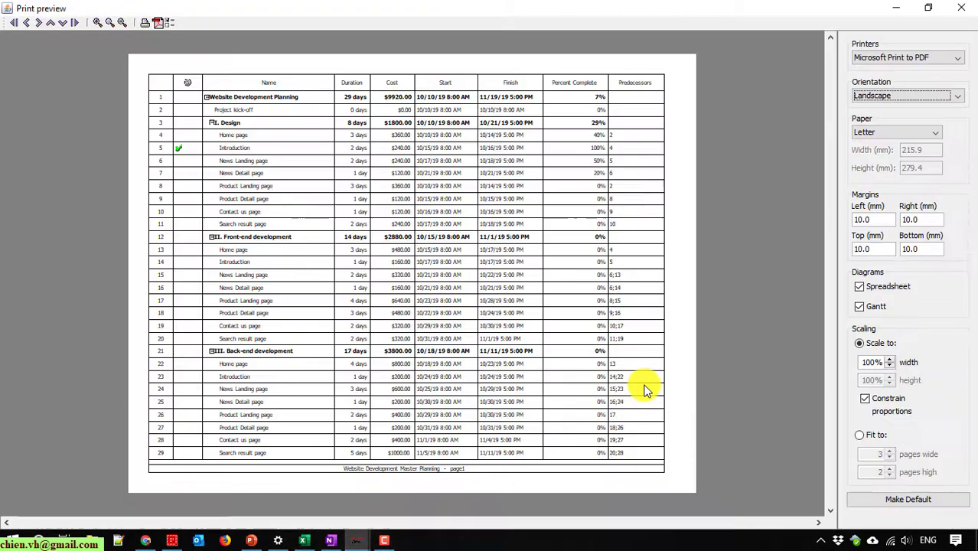
- Change the preview paper size to A3 so all 32 tasks and Gantt bars fit
click(858, 287)
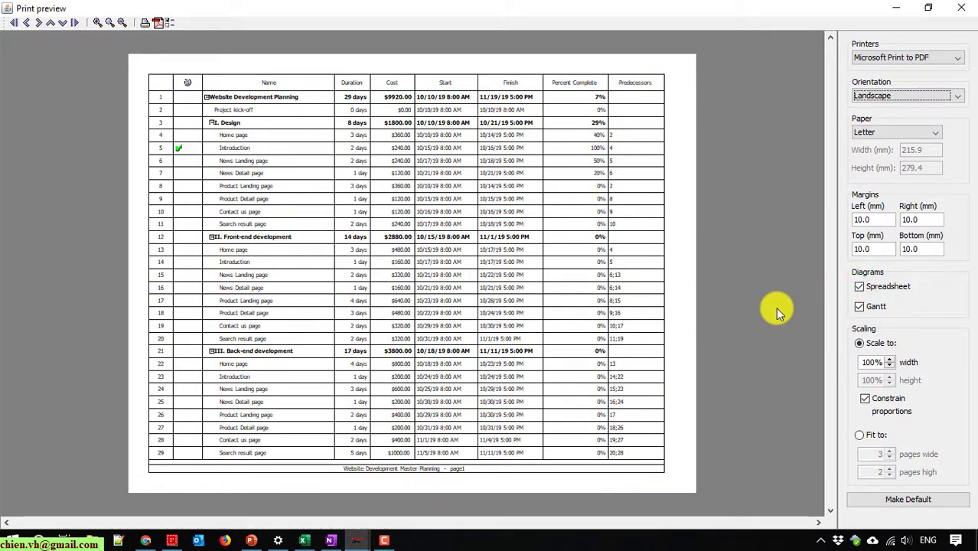
click(880, 135)
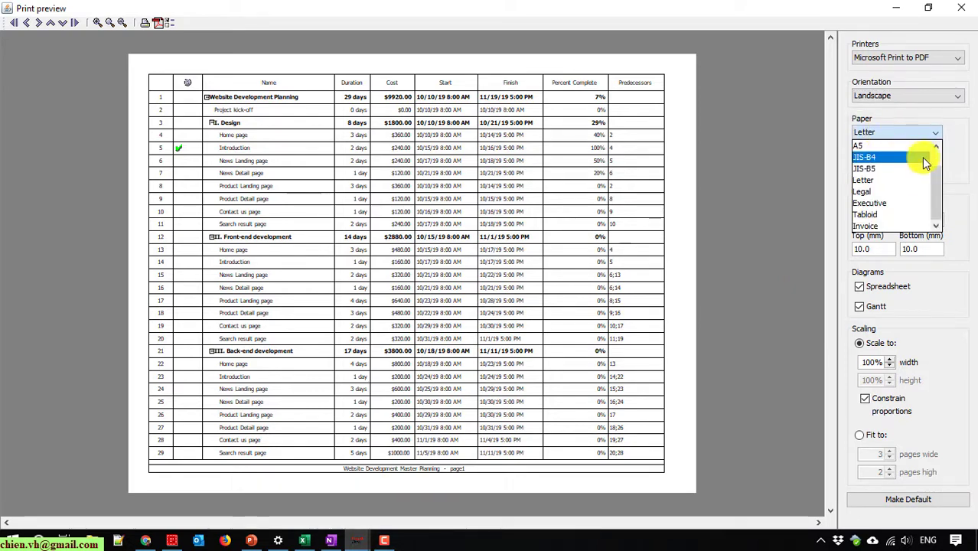
scroll(931, 160, up, 1)
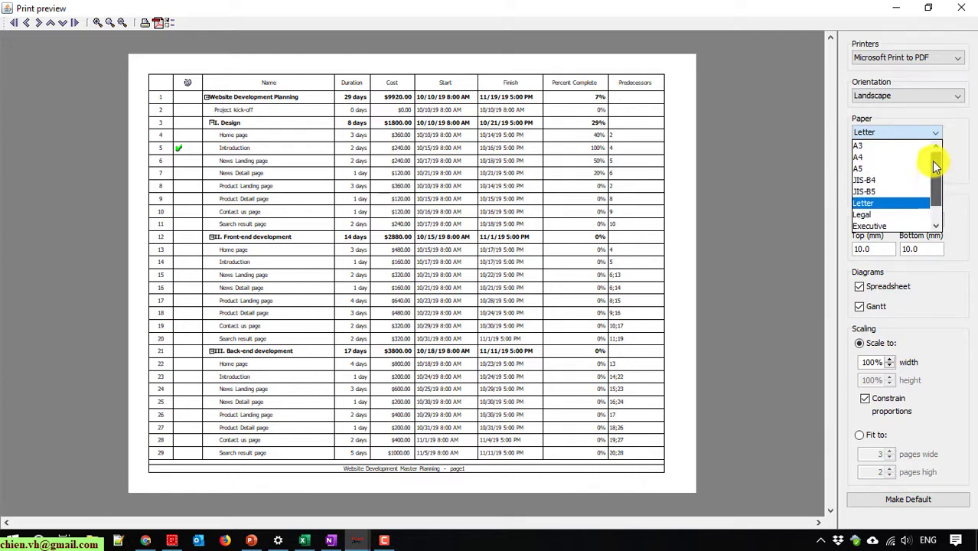
click(863, 147)
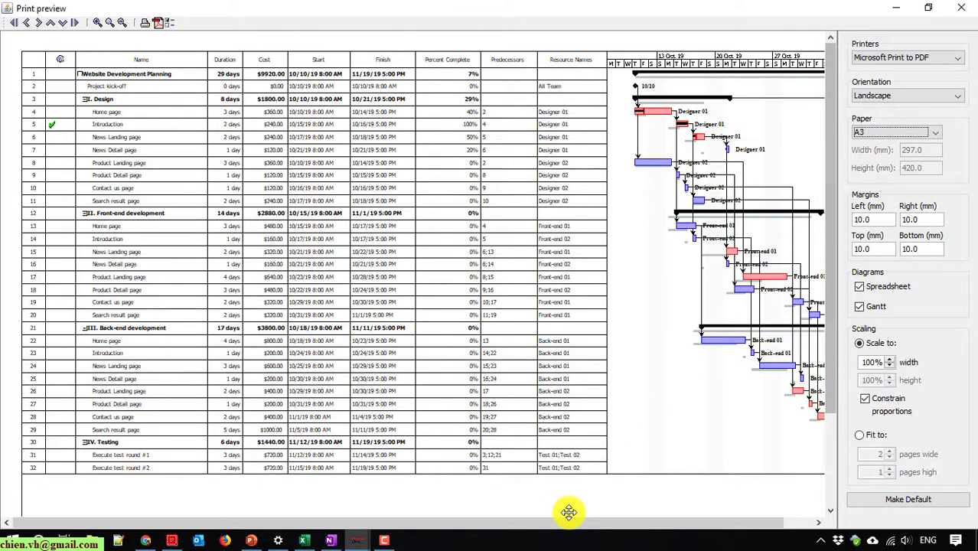
drag(601, 526, 704, 536)
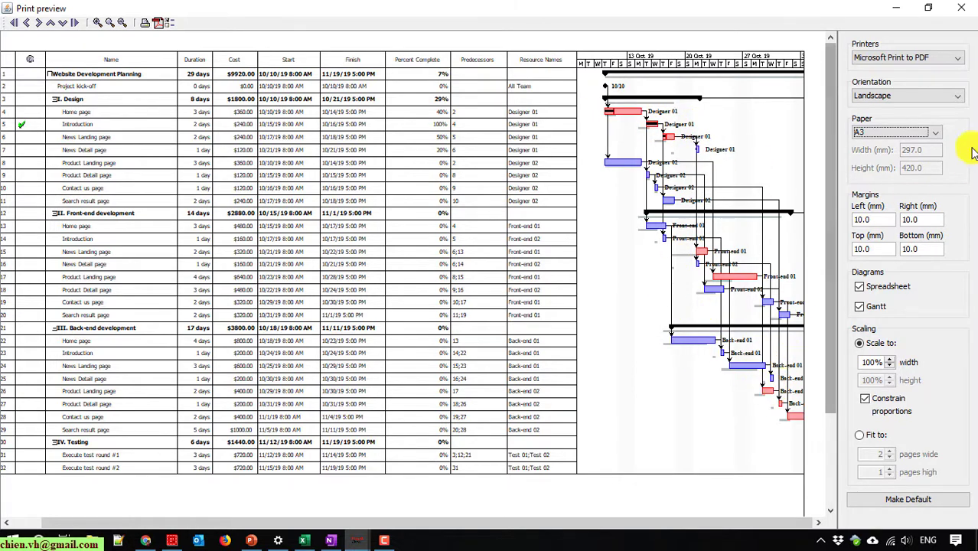
click(937, 134)
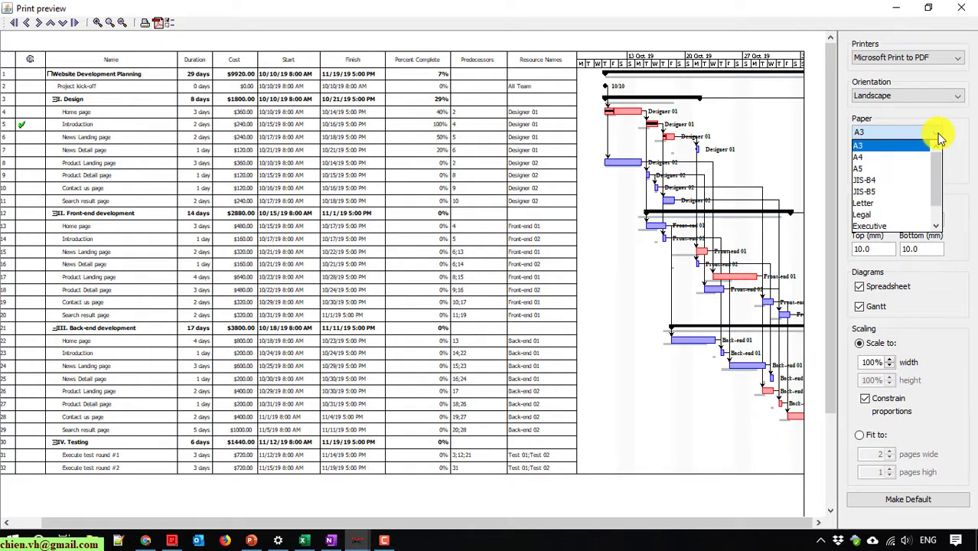
click(877, 157)
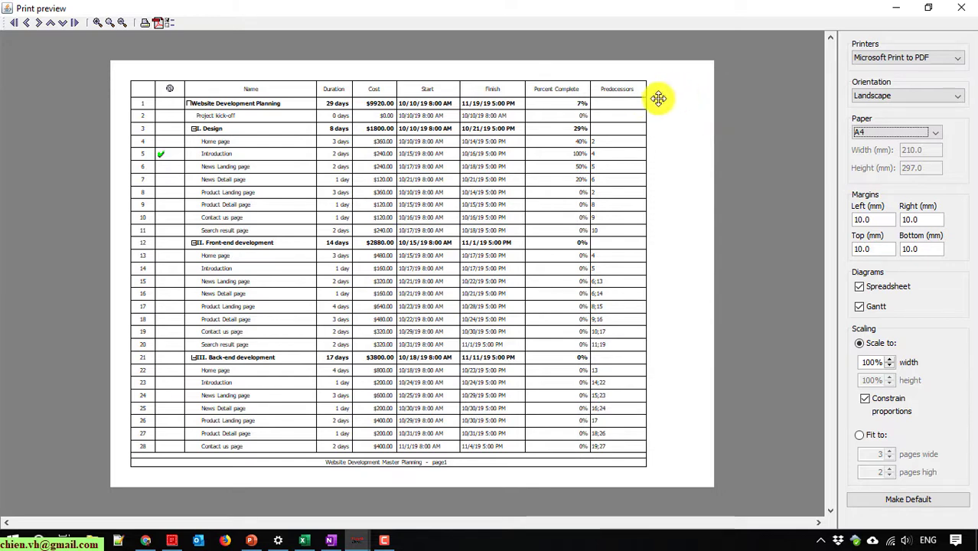
click(936, 133)
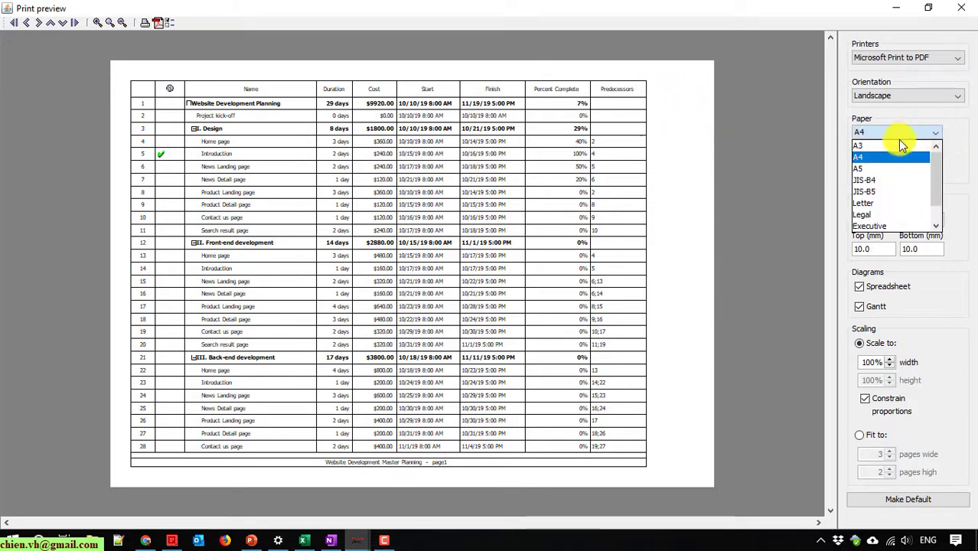
click(864, 145)
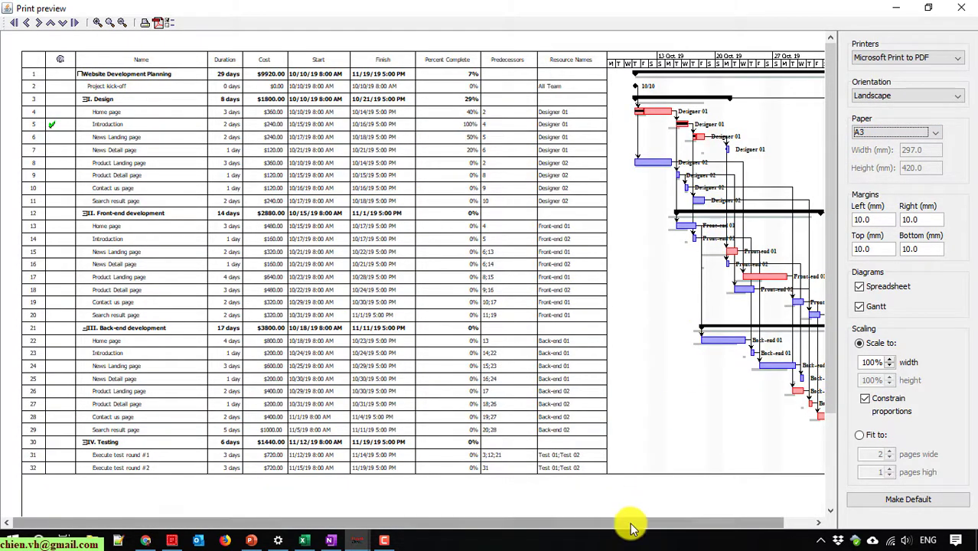
drag(629, 520, 697, 528)
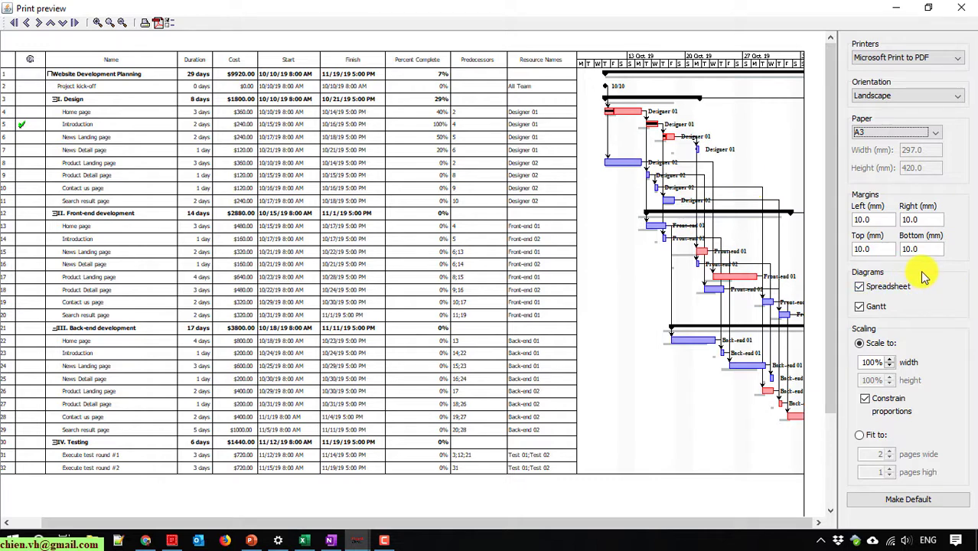
- Keep Spreadsheet checked, uncheck Gantt, and scroll to verify the table-only A3 page
click(875, 306)
click(860, 288)
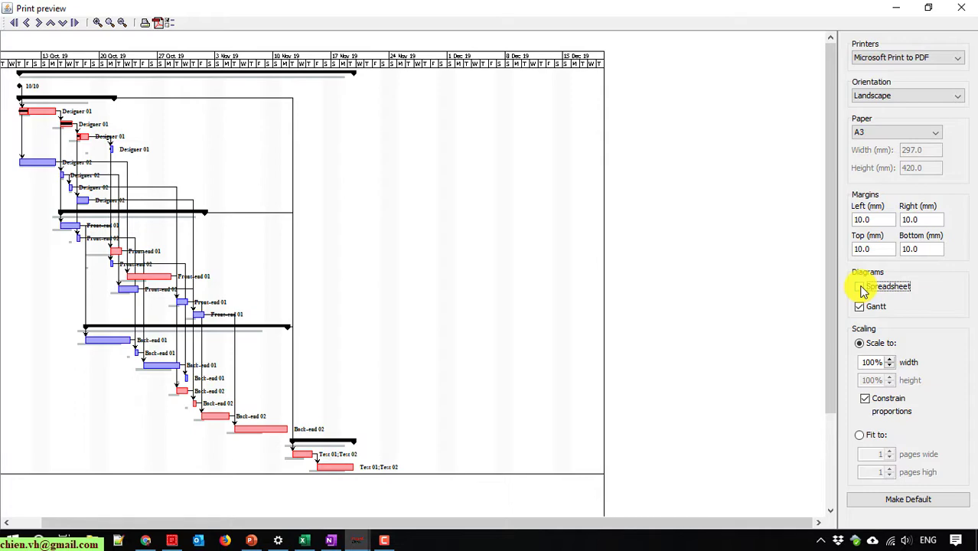
click(860, 288)
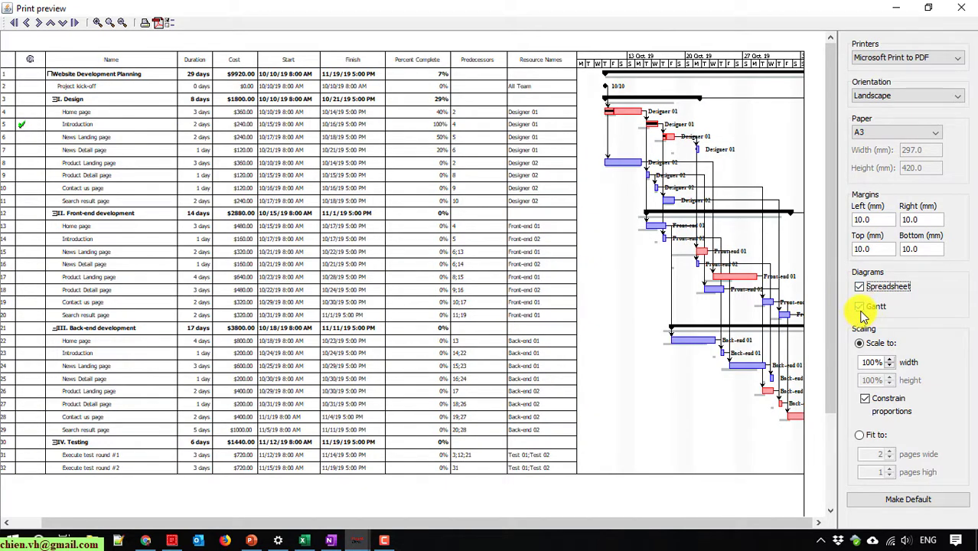
click(860, 308)
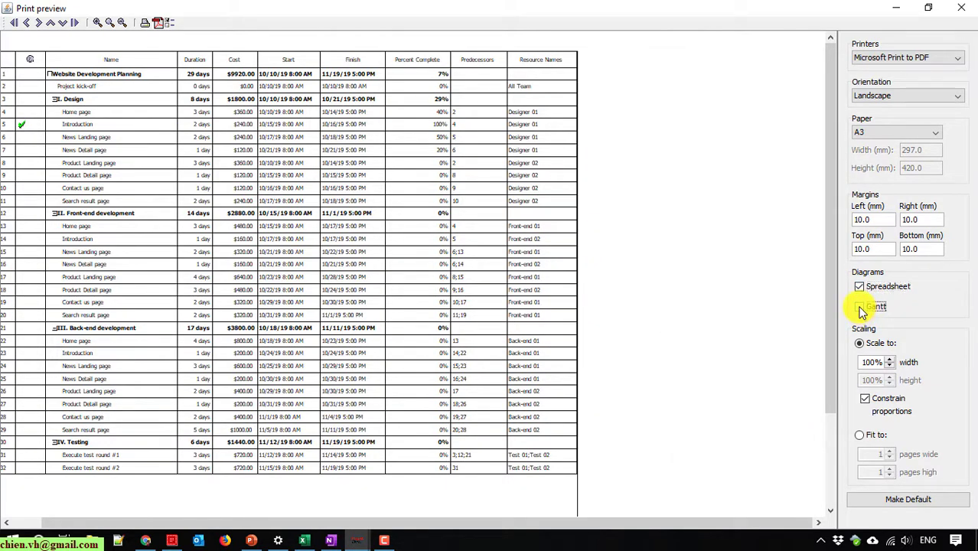
drag(832, 319, 839, 236)
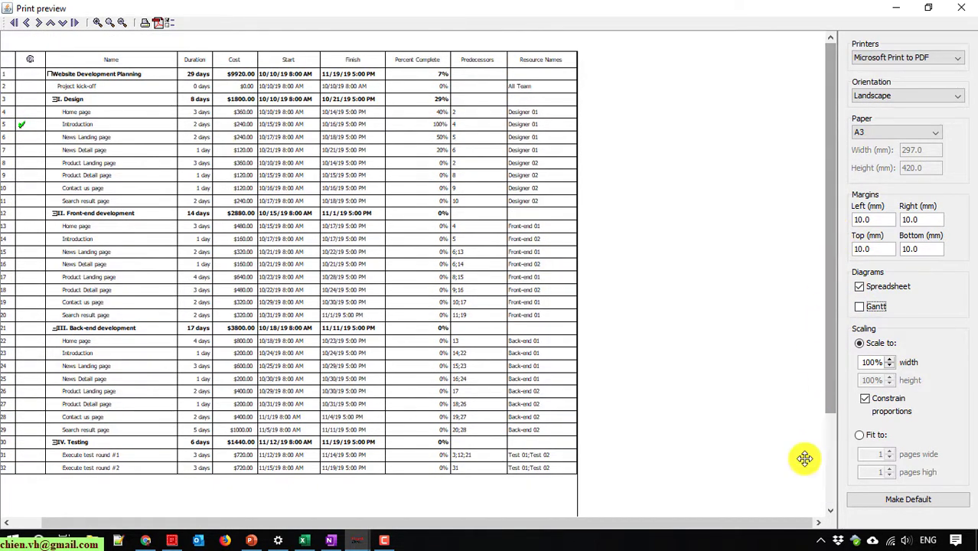
drag(716, 525, 551, 512)
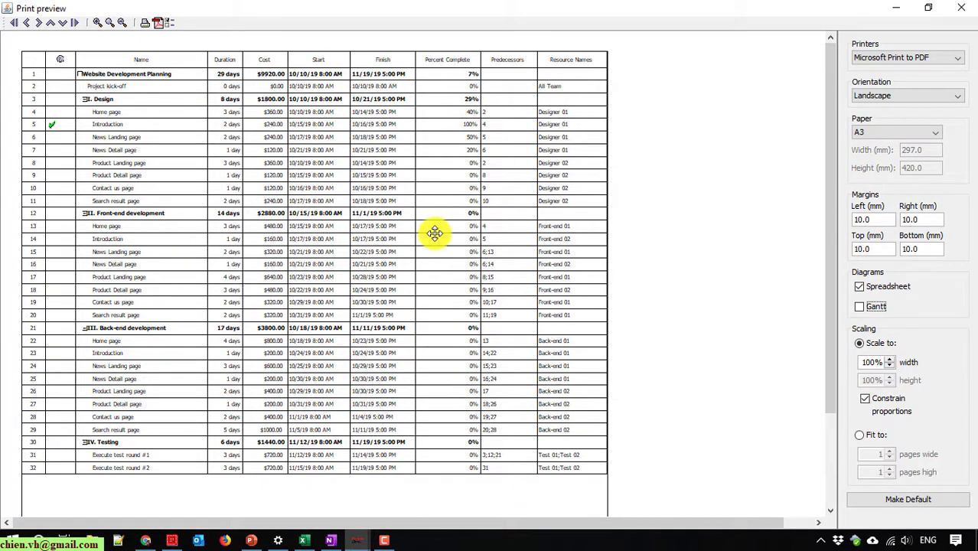
drag(835, 111, 834, 66)
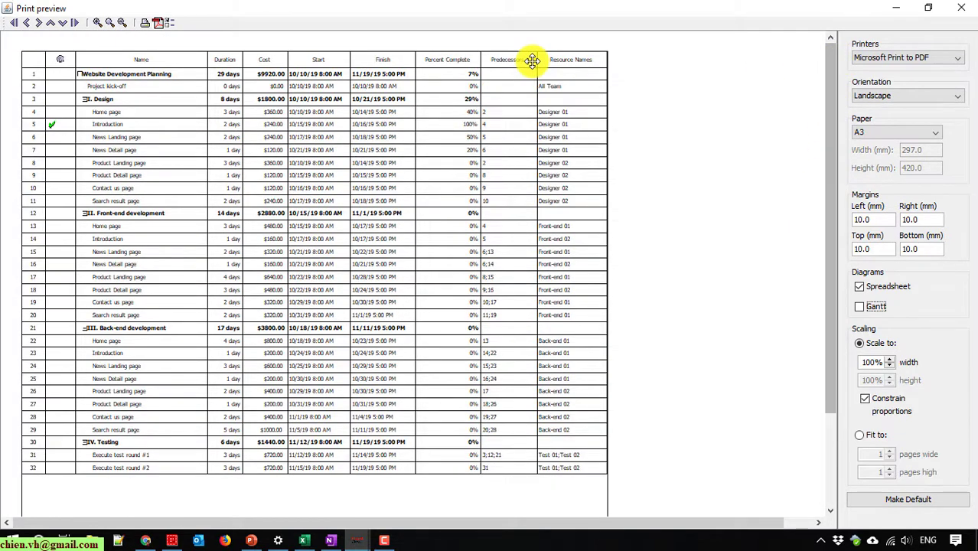
- Save the table-only preview as Website Development Master Planning.pdf on the Desktop and reveal the desktop
click(162, 25)
click(487, 197)
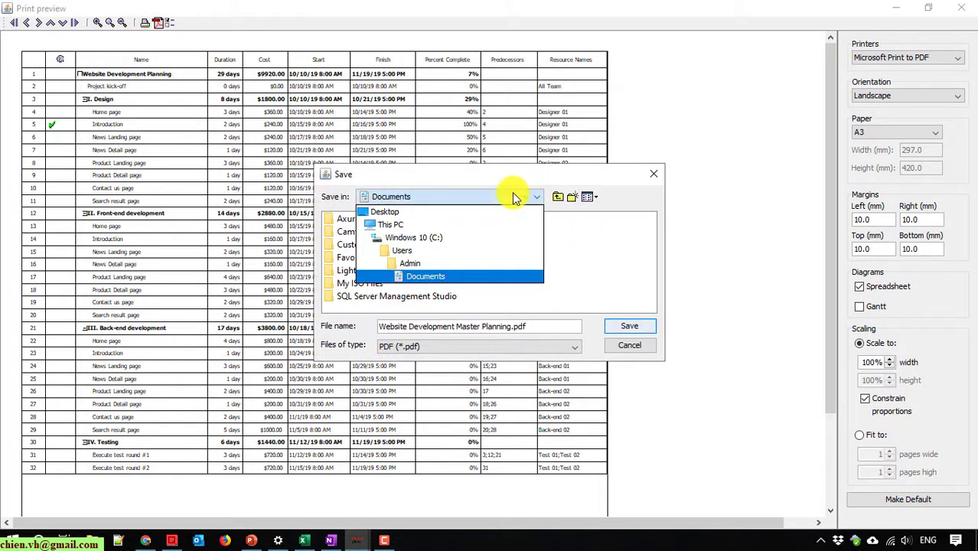
click(429, 212)
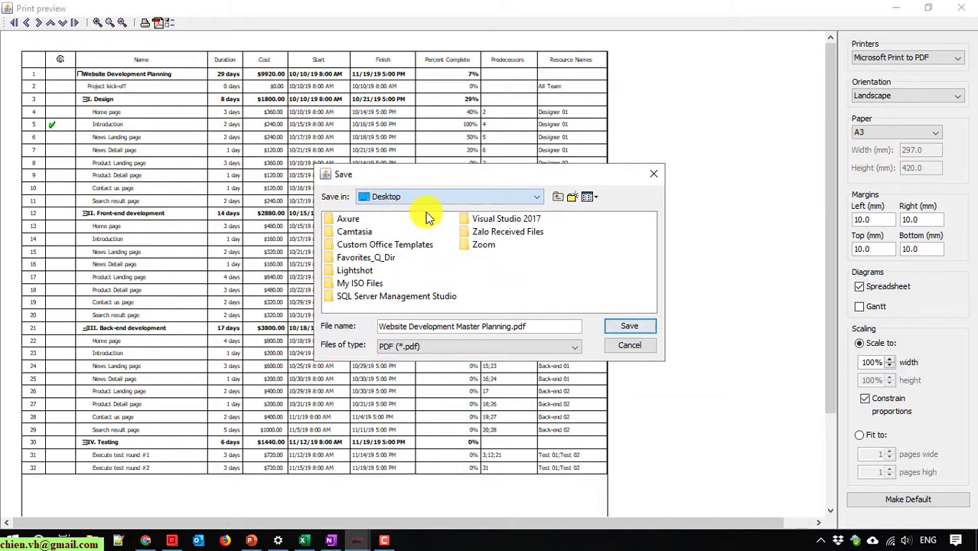
click(629, 326)
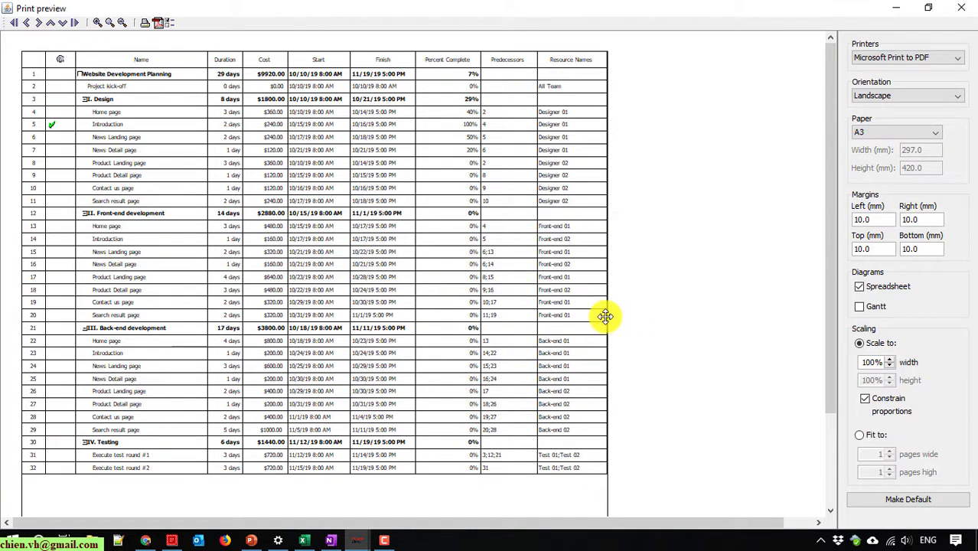
click(897, 9)
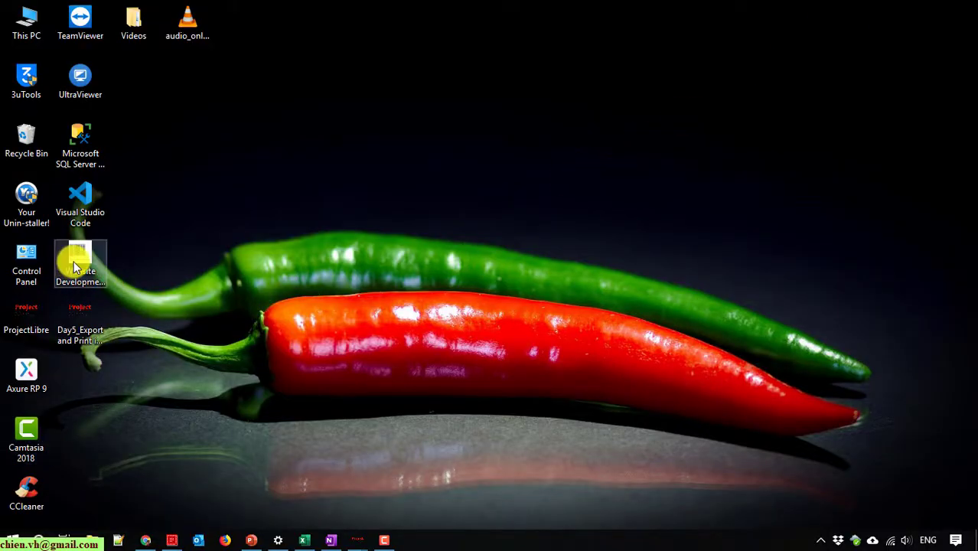
- Open Website Development Master Planning.pdf in Foxit and scroll through the single-page task table
click(78, 260)
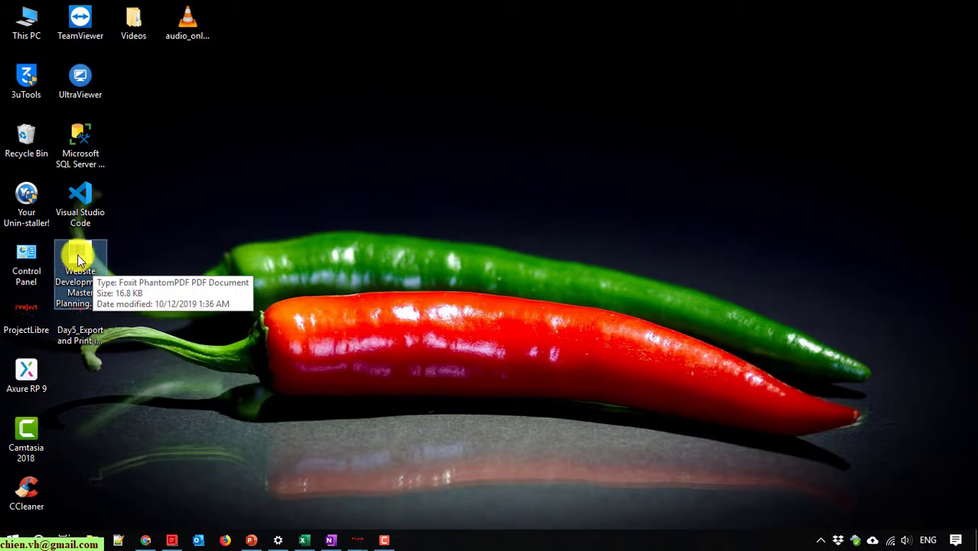
double_click(78, 259)
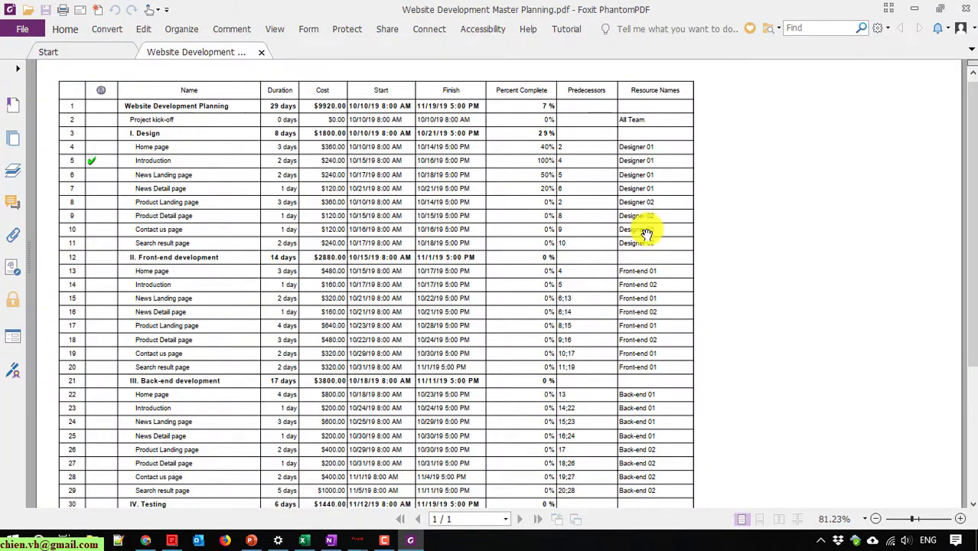
scroll(605, 262, down, 5)
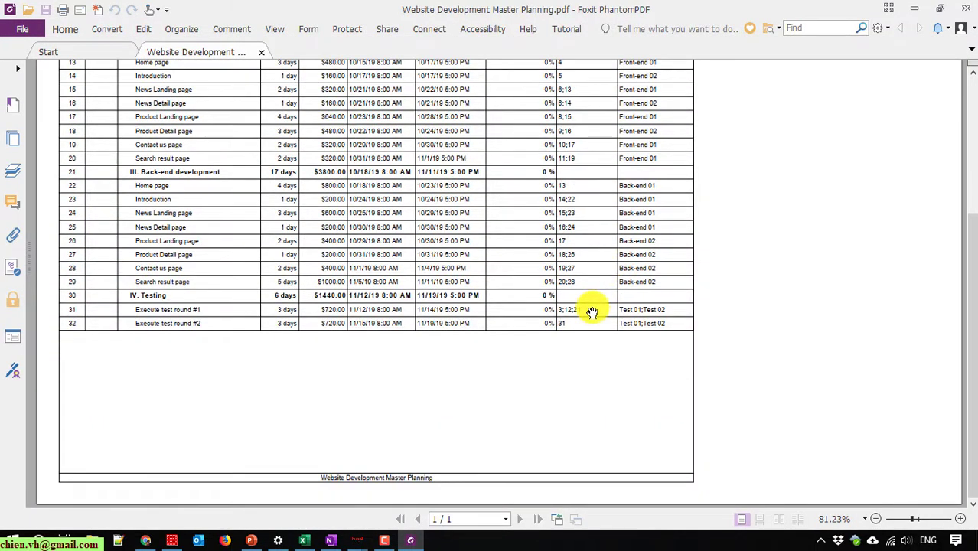
scroll(589, 309, up, 5)
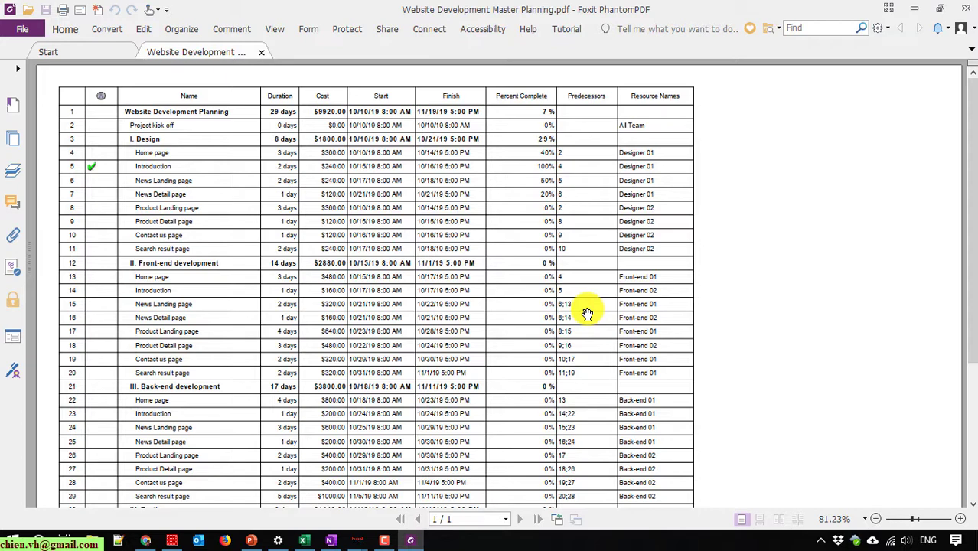
ctrl+scroll(587, 314, up, 1)
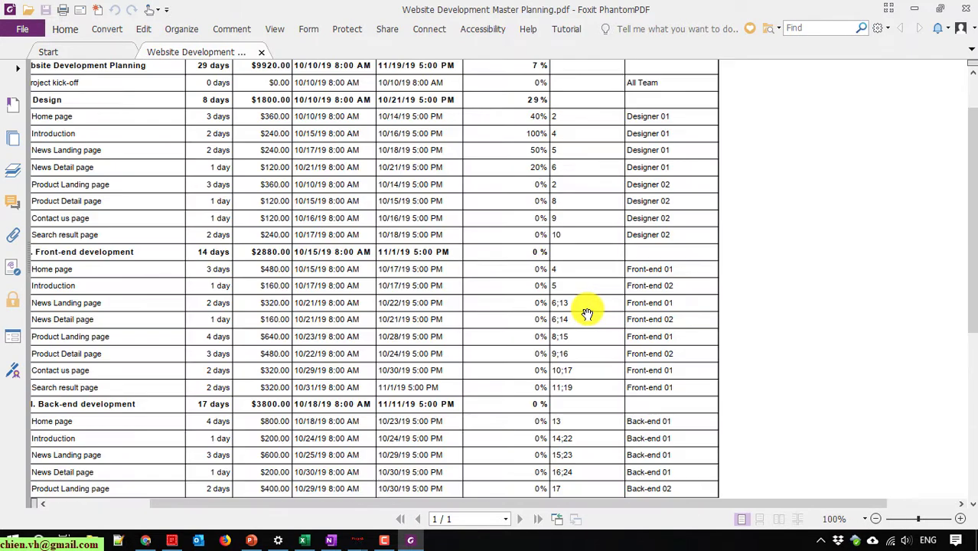
drag(773, 499, 637, 498)
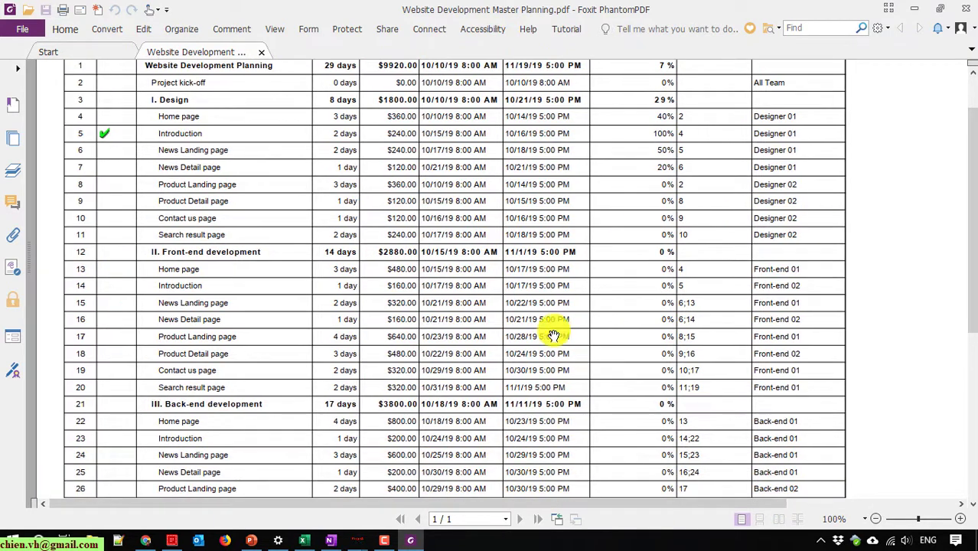
scroll(551, 323, up, 2)
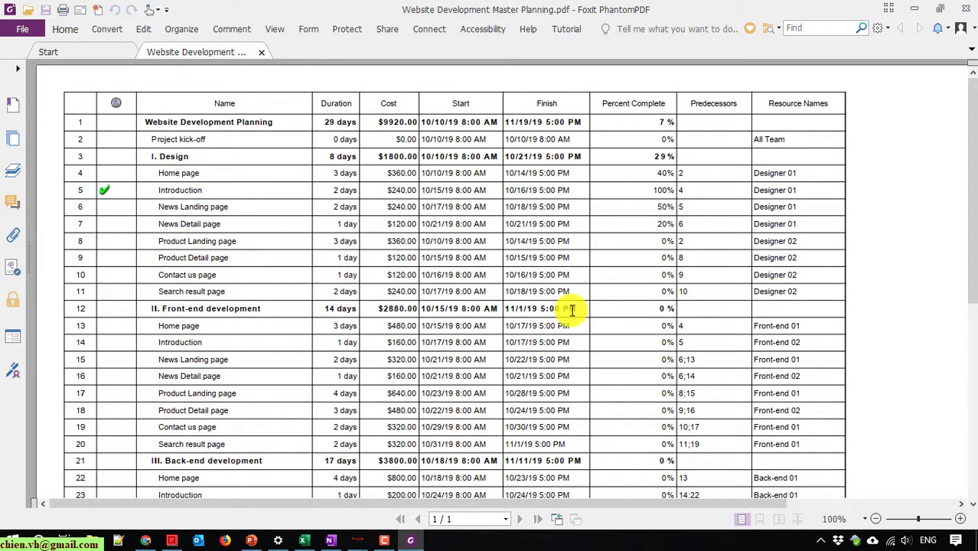
scroll(572, 310, down, 3)
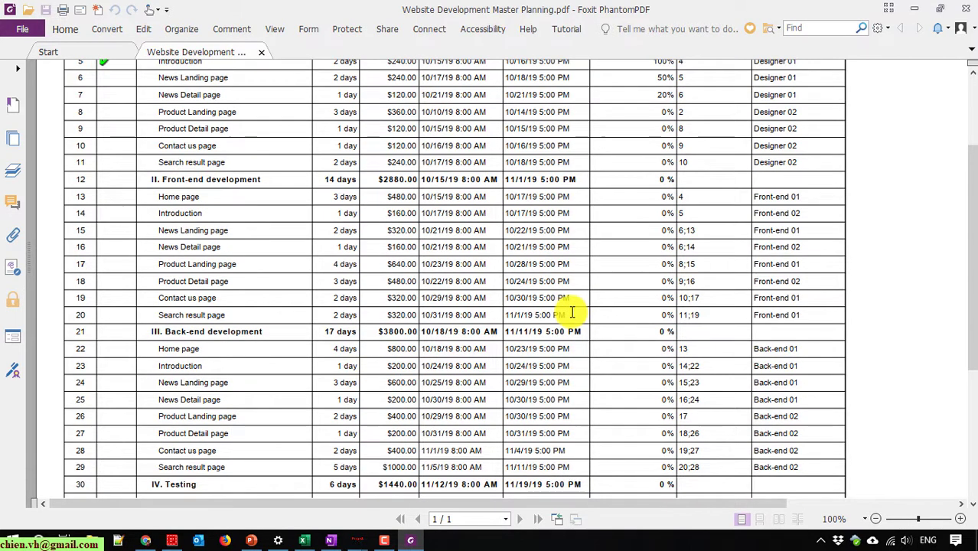
scroll(936, 271, up, 3)
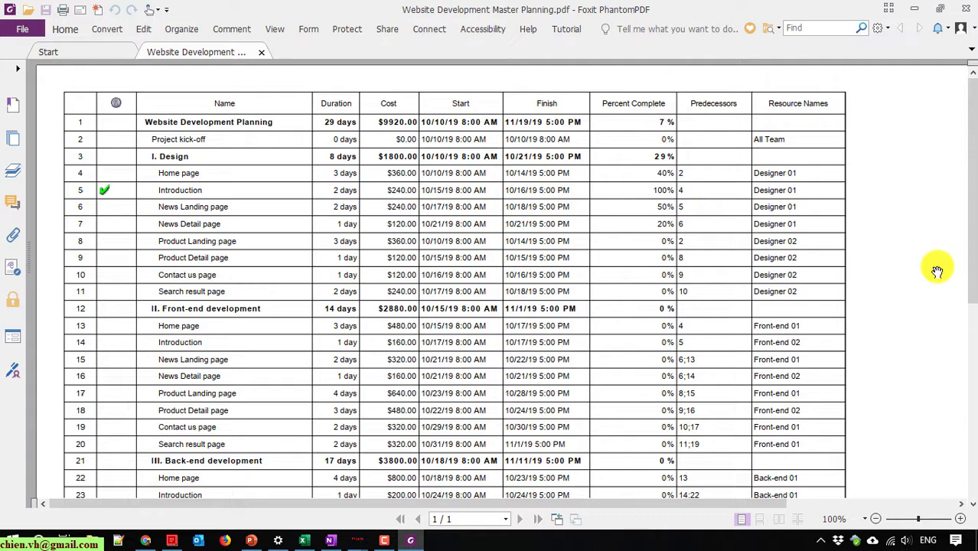
drag(969, 158, 875, 372)
scroll(875, 371, up, 9)
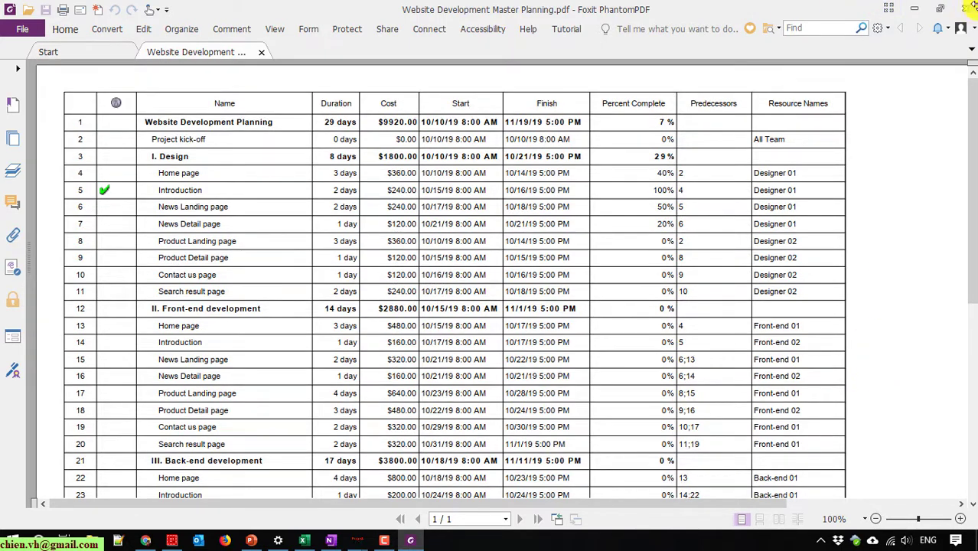
- Close Foxit and set the A3 preview to print only the Gantt chart, without the task table
click(969, 11)
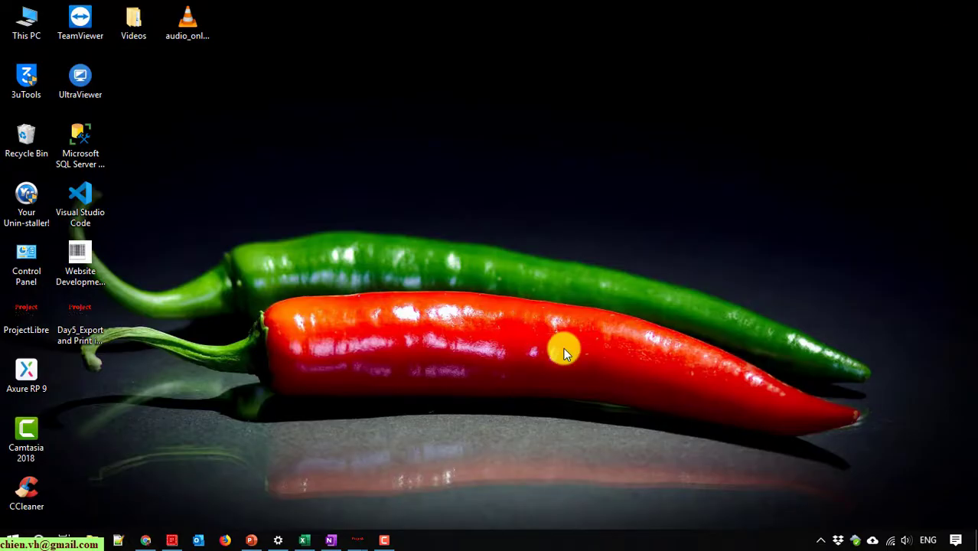
mouse_move(360, 536)
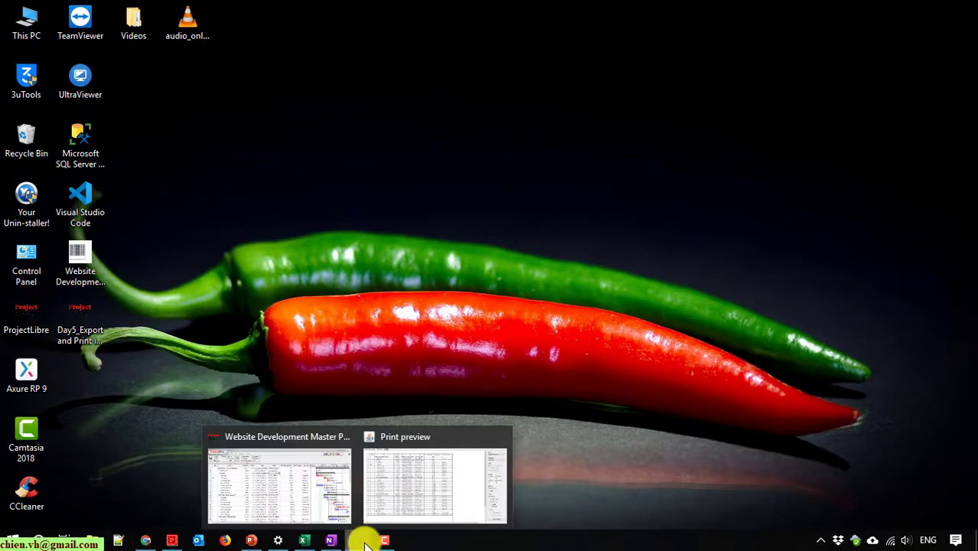
click(431, 489)
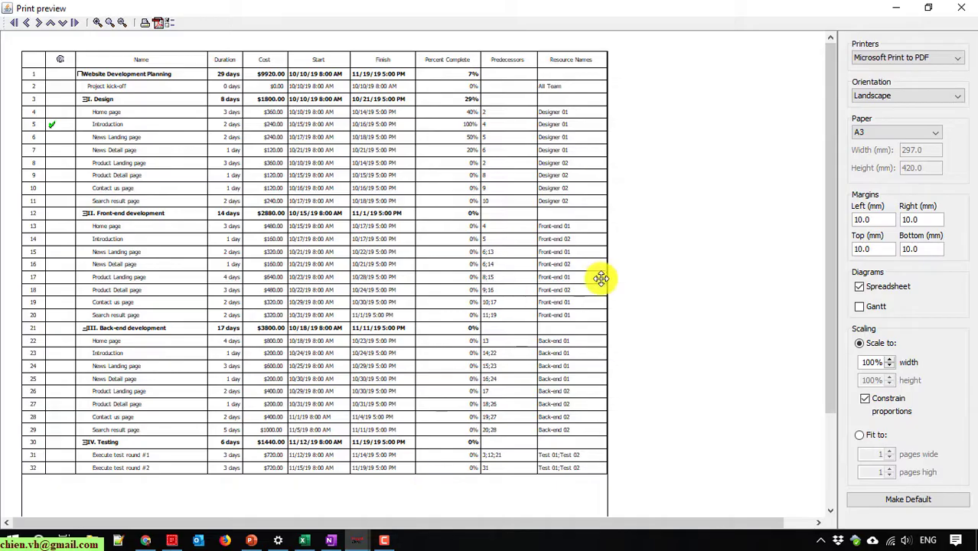
click(859, 306)
click(859, 287)
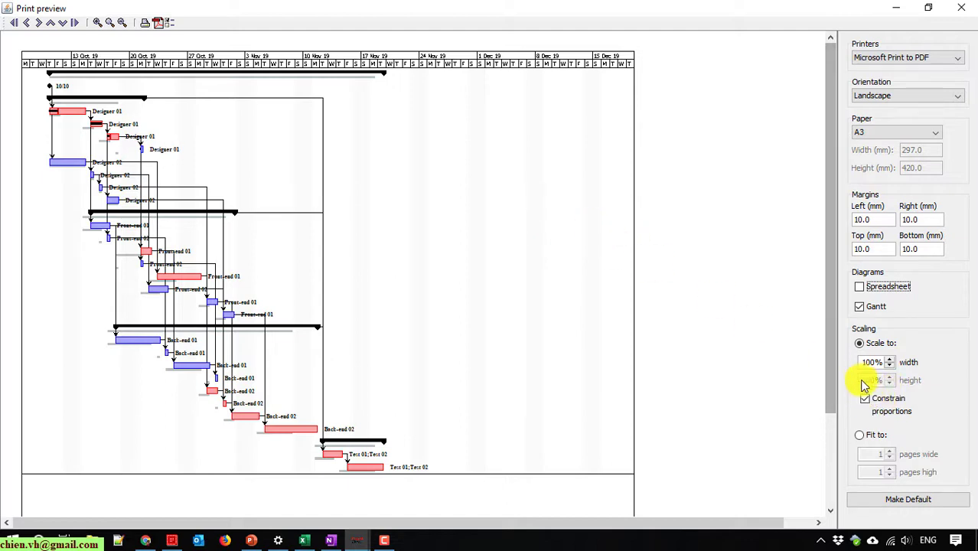
click(860, 344)
click(864, 398)
click(866, 398)
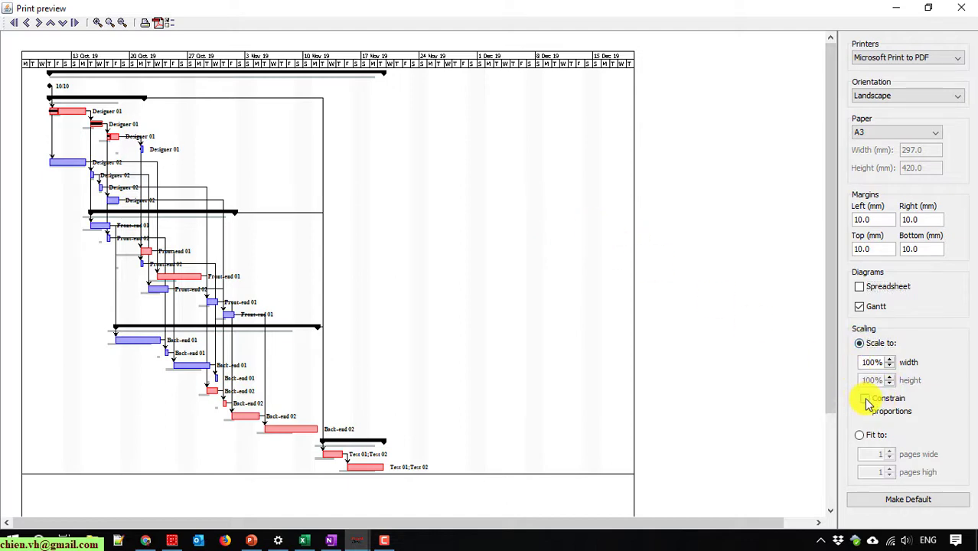
- Export the Gantt-only preview to PDF, adding an underscore to the default file name
click(158, 22)
click(510, 326)
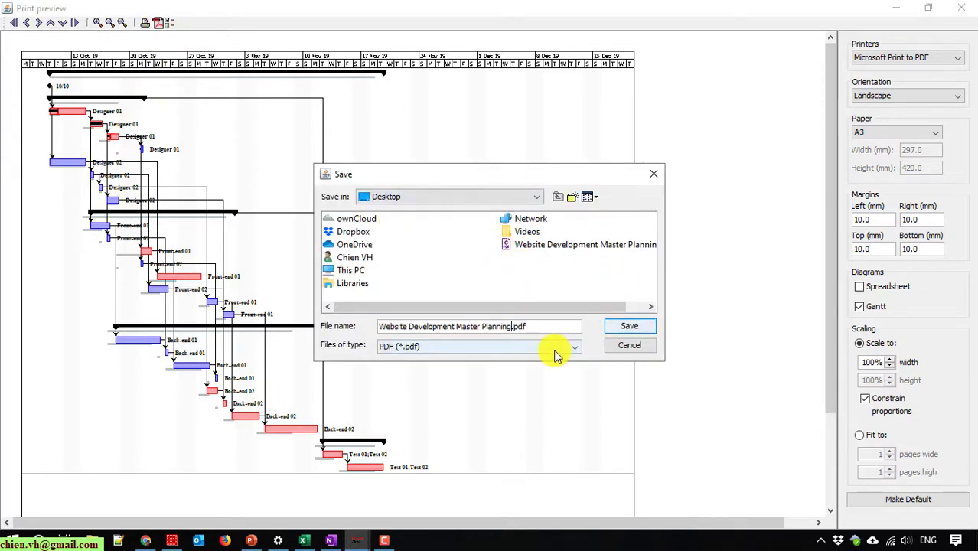
text(_)
key(Return)
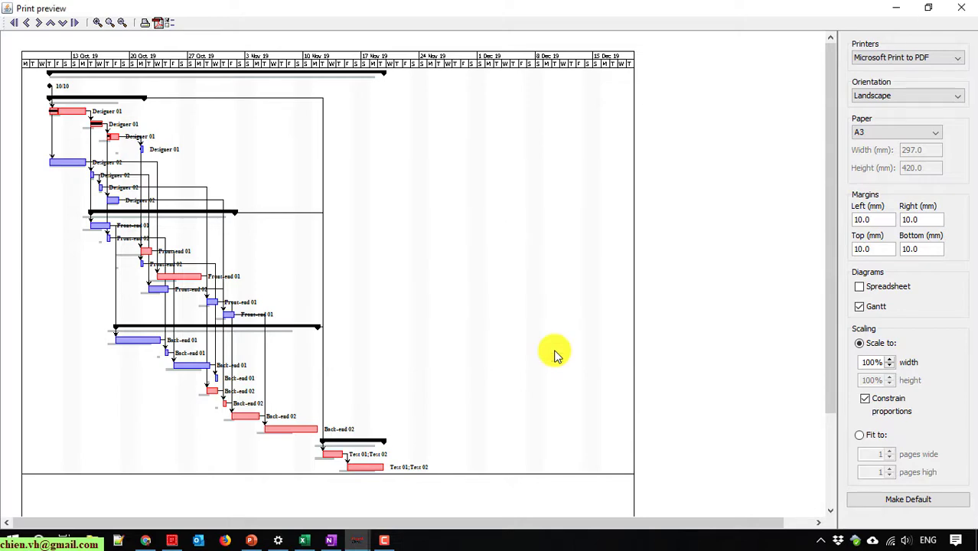
- Close the print preview and review Website Development Master Planning_2.pdf's Gantt chart in Foxit
click(961, 7)
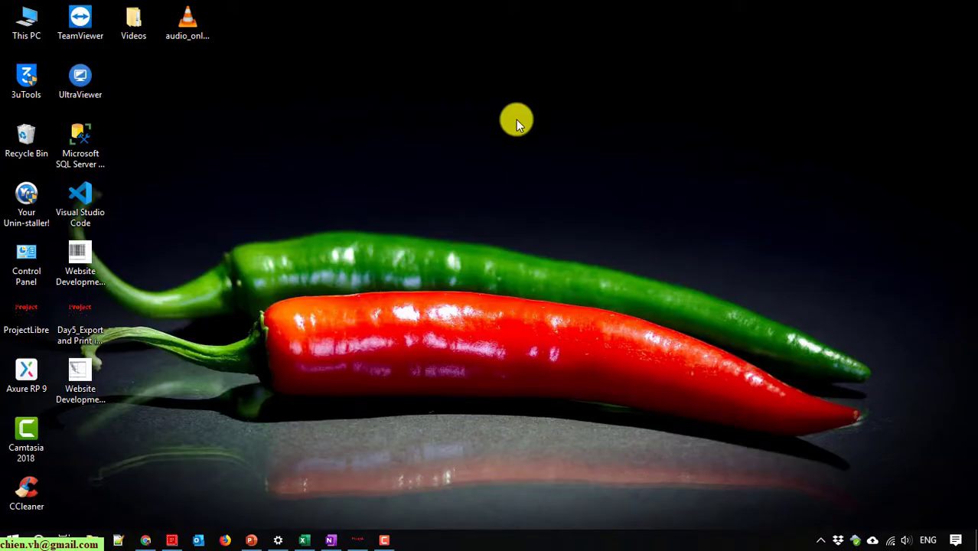
double_click(98, 375)
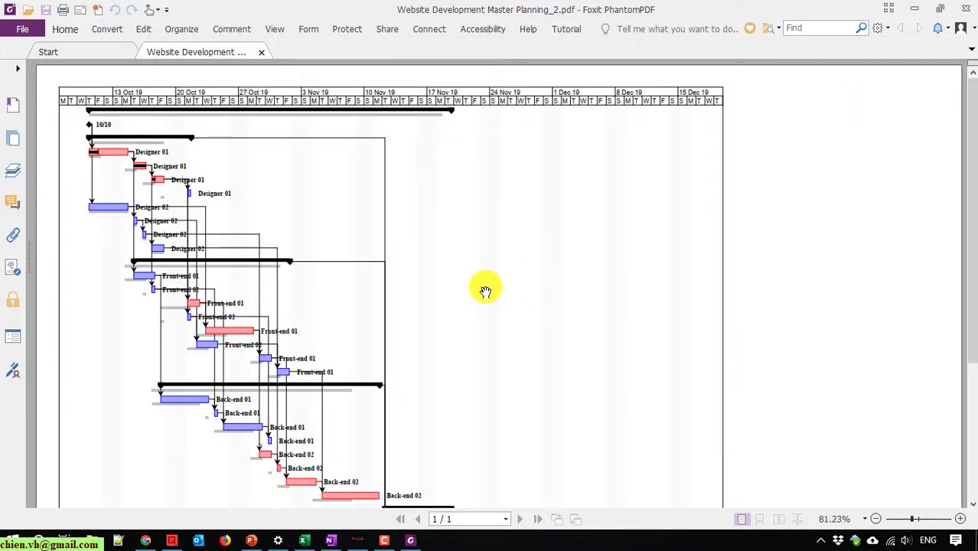
scroll(485, 291, up, 2)
drag(458, 502, 279, 493)
scroll(277, 370, up, 2)
scroll(279, 366, down, 7)
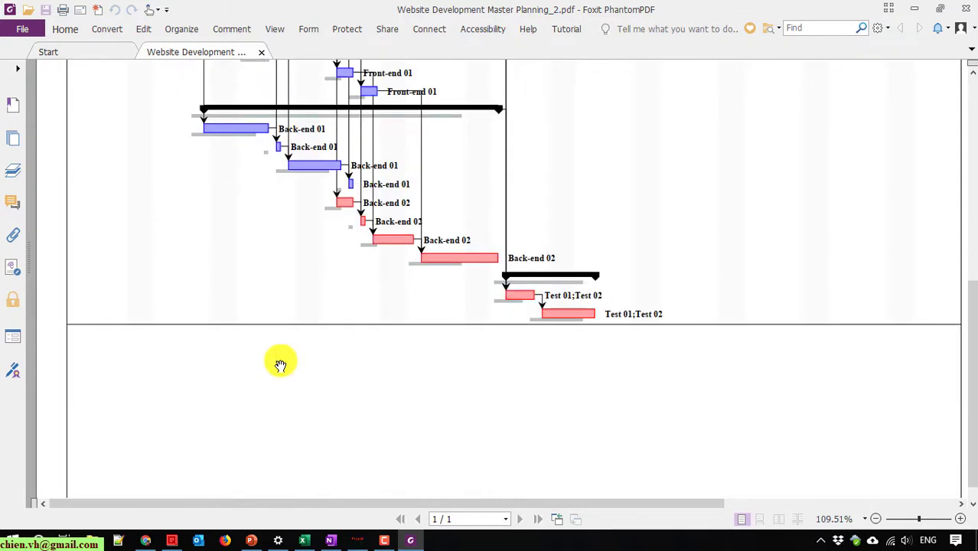
scroll(280, 367, up, 5)
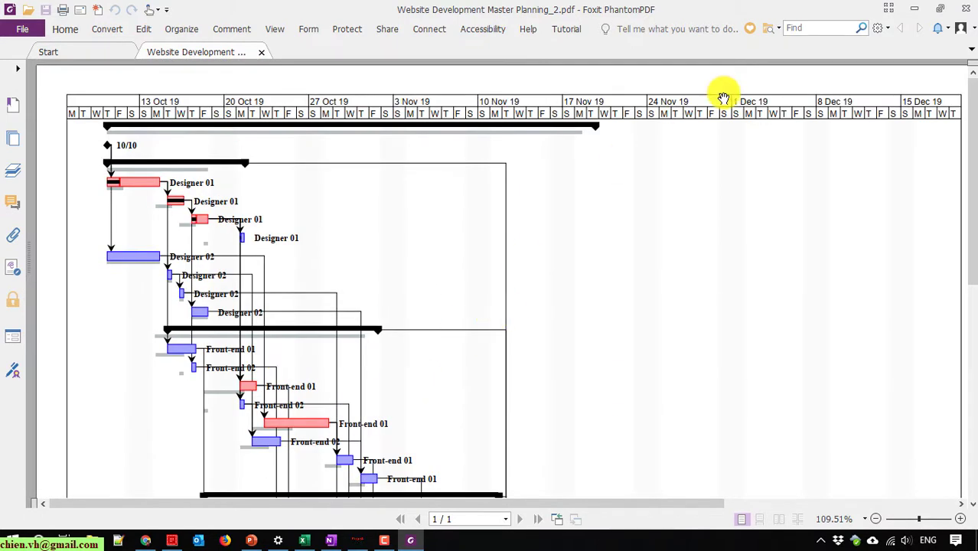
click(356, 540)
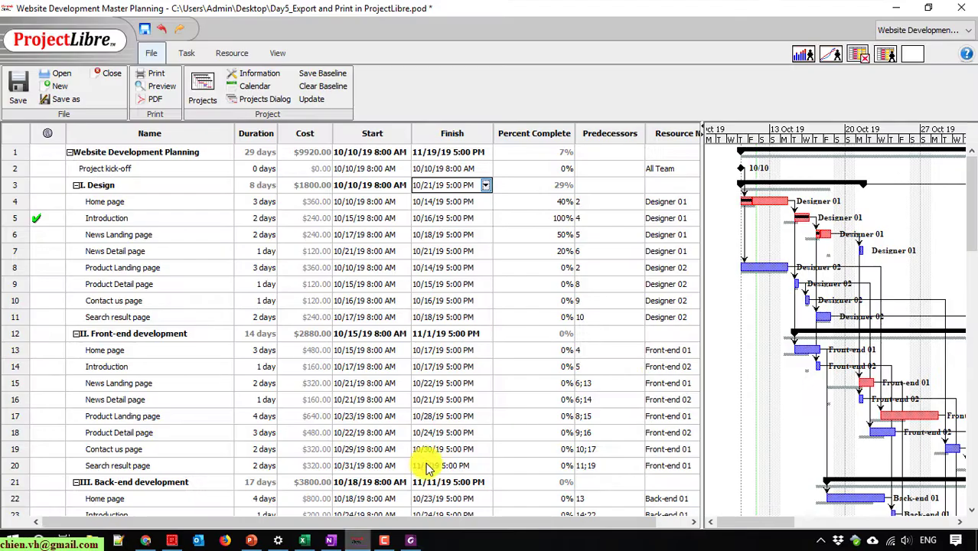